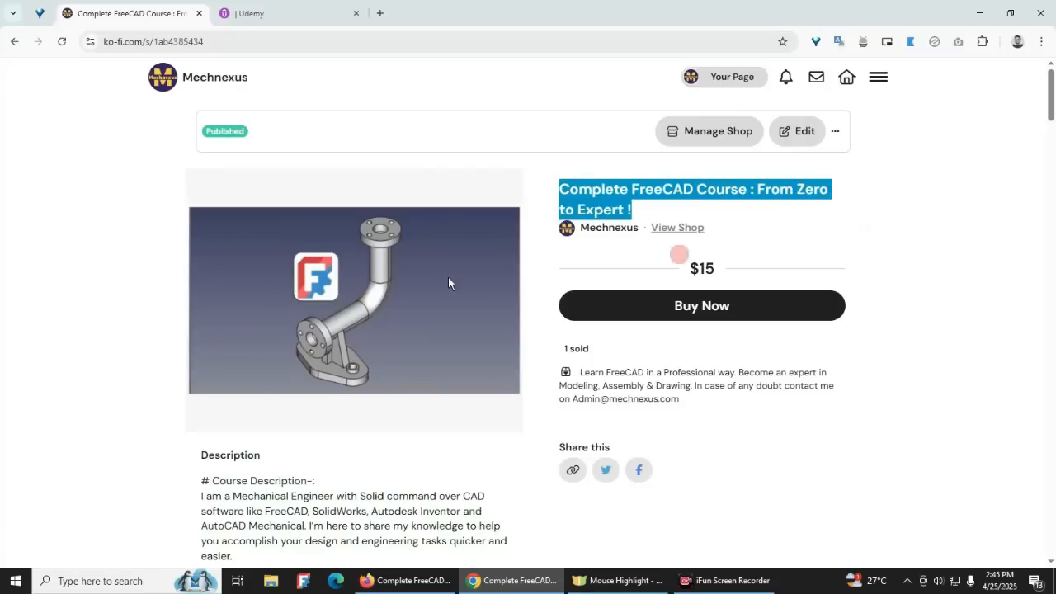
# Step: Switch to the Udemy course page in Firefox and return to the beginning of the page
pyautogui.click(139, 343)
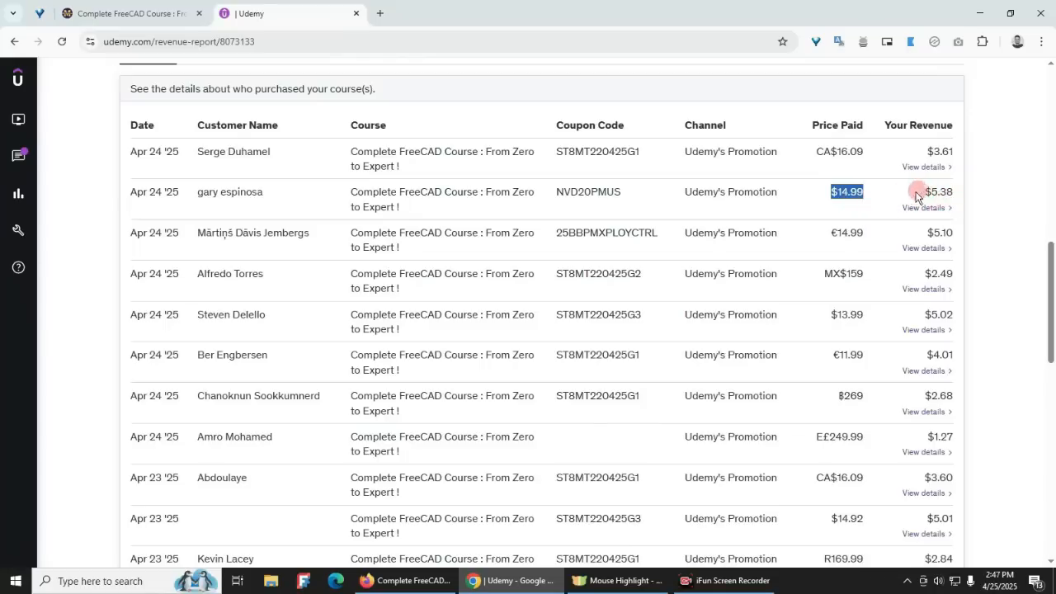
pyautogui.click(408, 581)
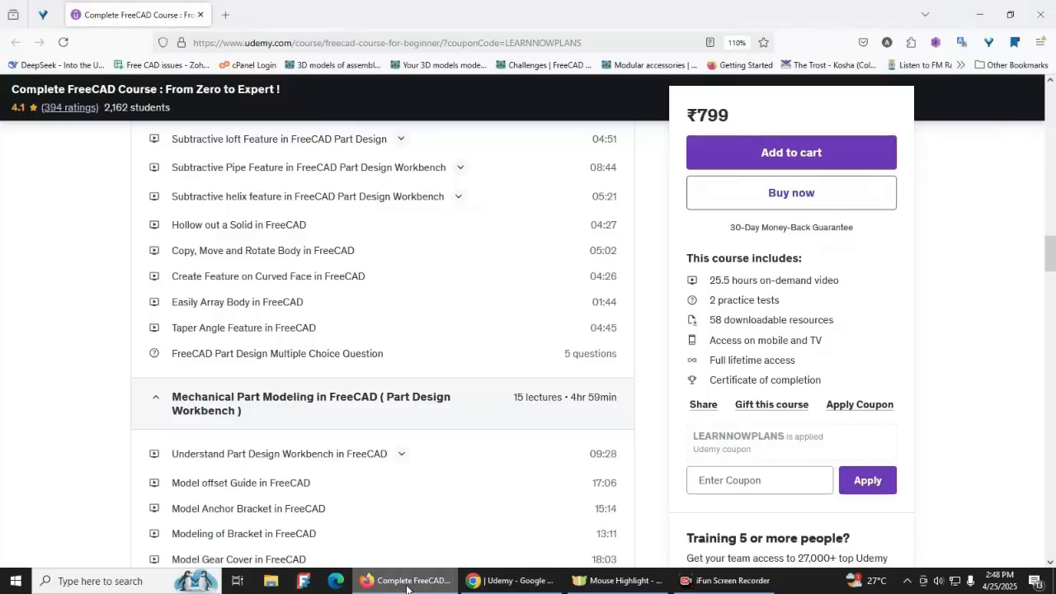
pyautogui.scroll(5, 530, 341)
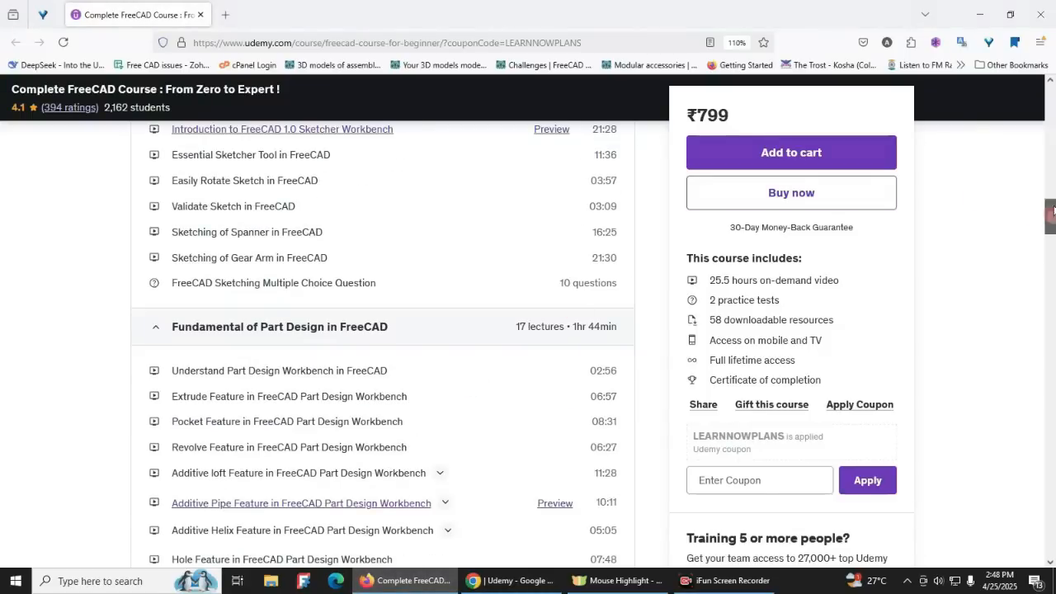
pyautogui.moveTo(1050, 217); pyautogui.dragTo(1049, 78)
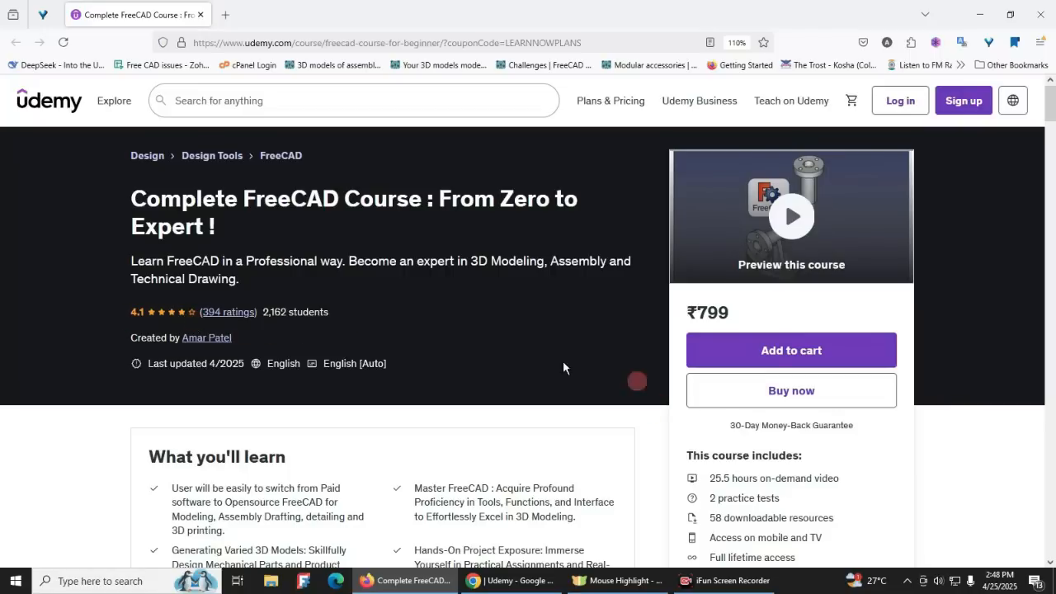
# Step: Review the Udemy course content list and expand the "Miscellaneous Part Modeling in FreeCAD (All Workbenches)" section
pyautogui.scroll(-5, 541, 339)
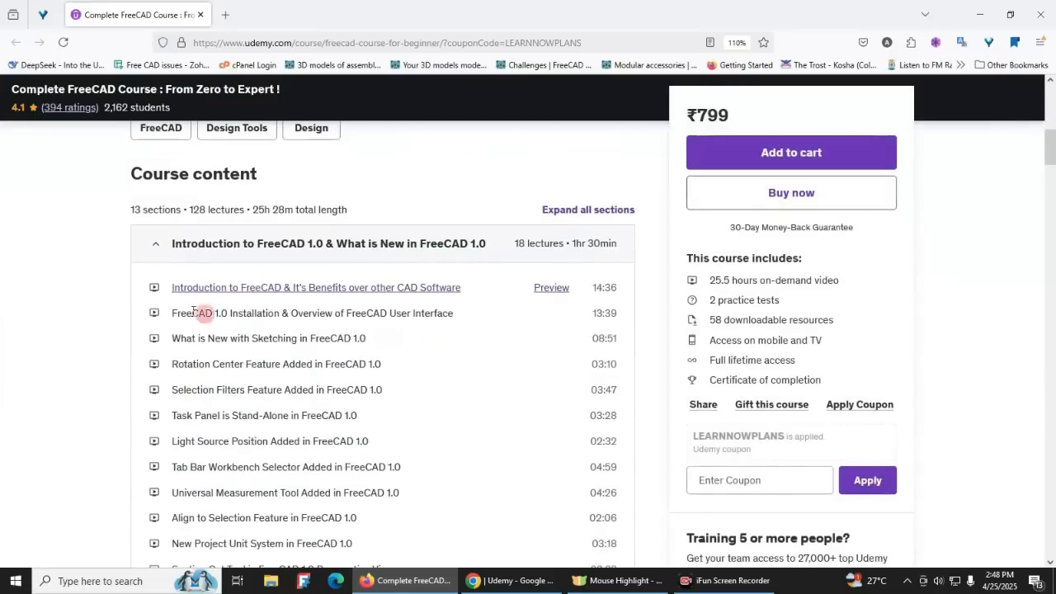
pyautogui.scroll(-3, 272, 263)
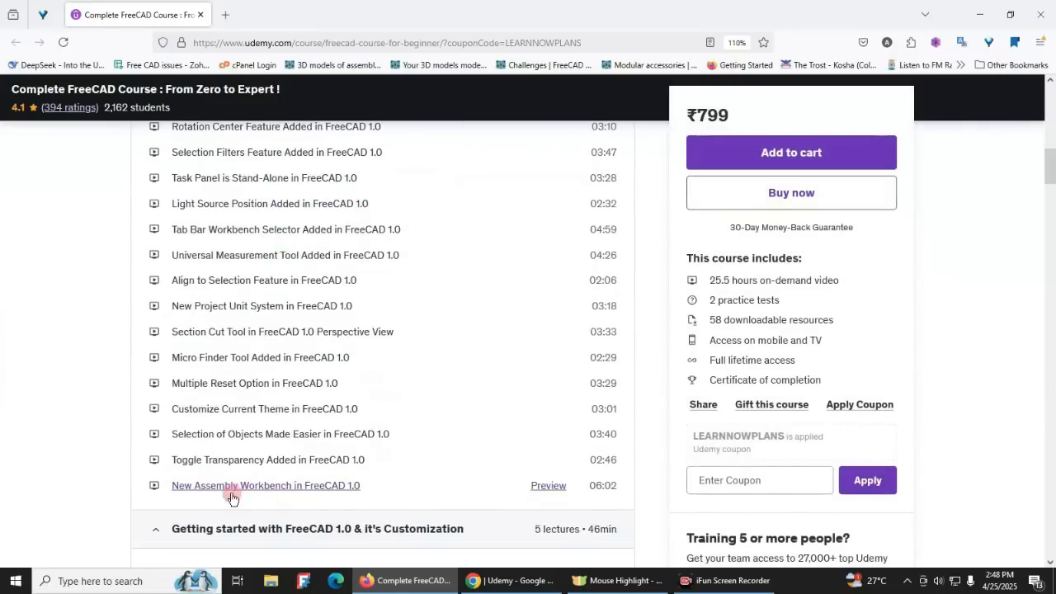
pyautogui.scroll(-2, 273, 445)
pyautogui.scroll(-10, 296, 402)
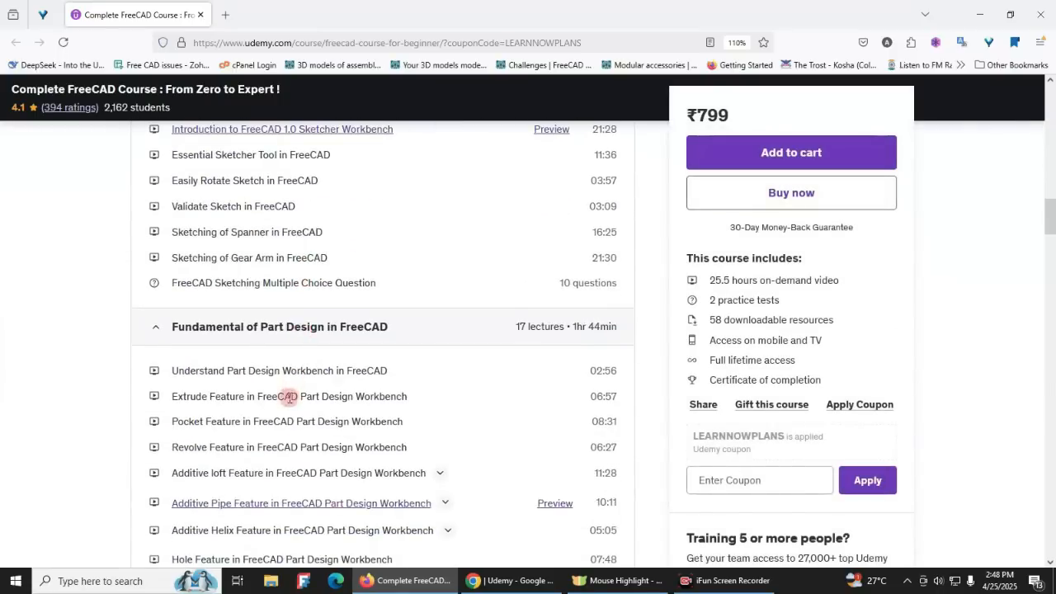
pyautogui.scroll(-9, 291, 409)
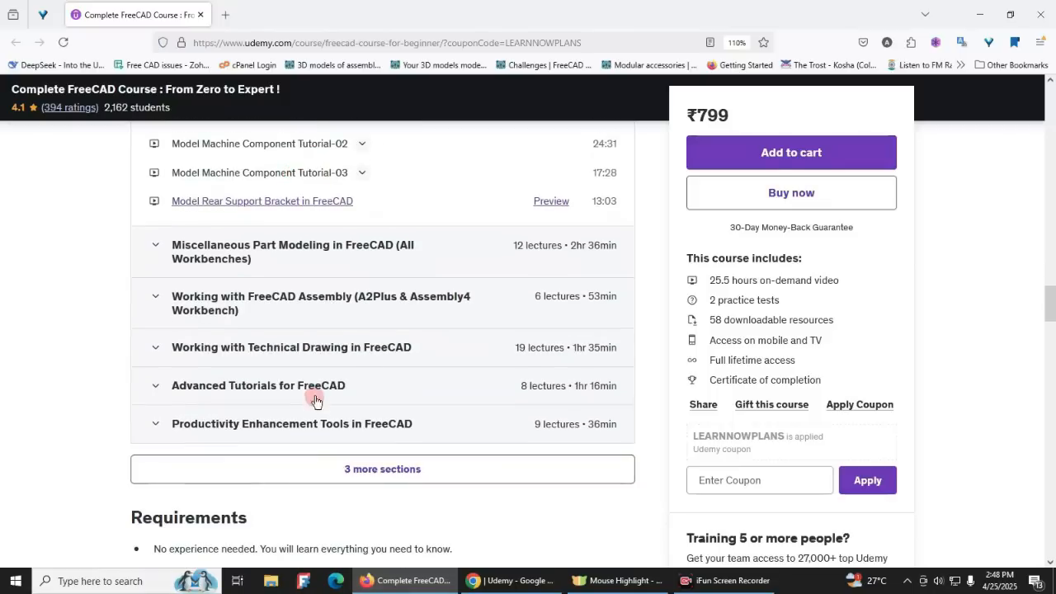
pyautogui.click(275, 258)
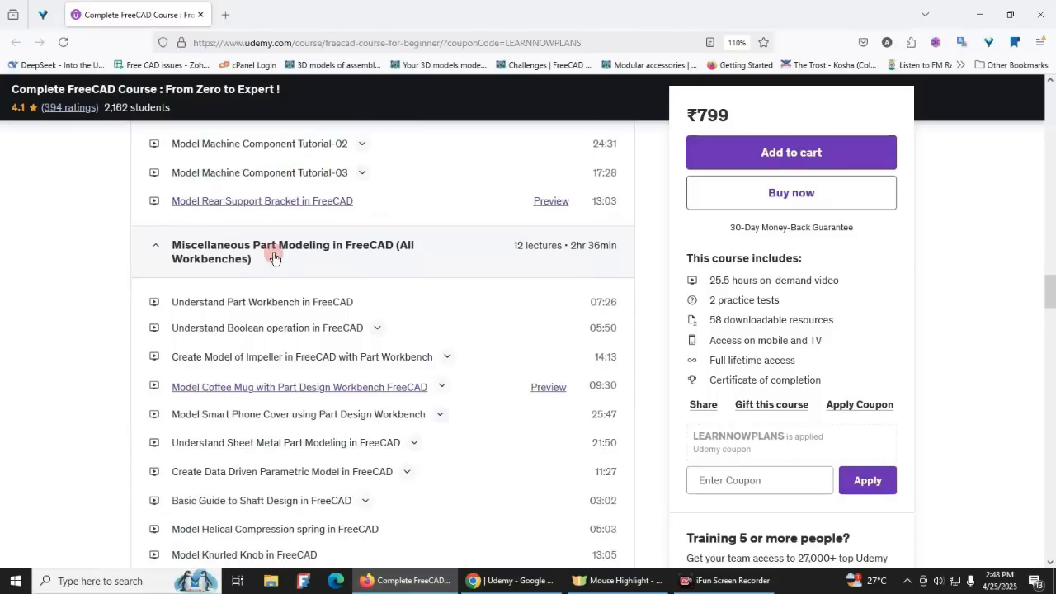
# Step: Check the Udemy revenue report in Chrome, and return to the beginning of the course page in Firefox
pyautogui.click(497, 580)
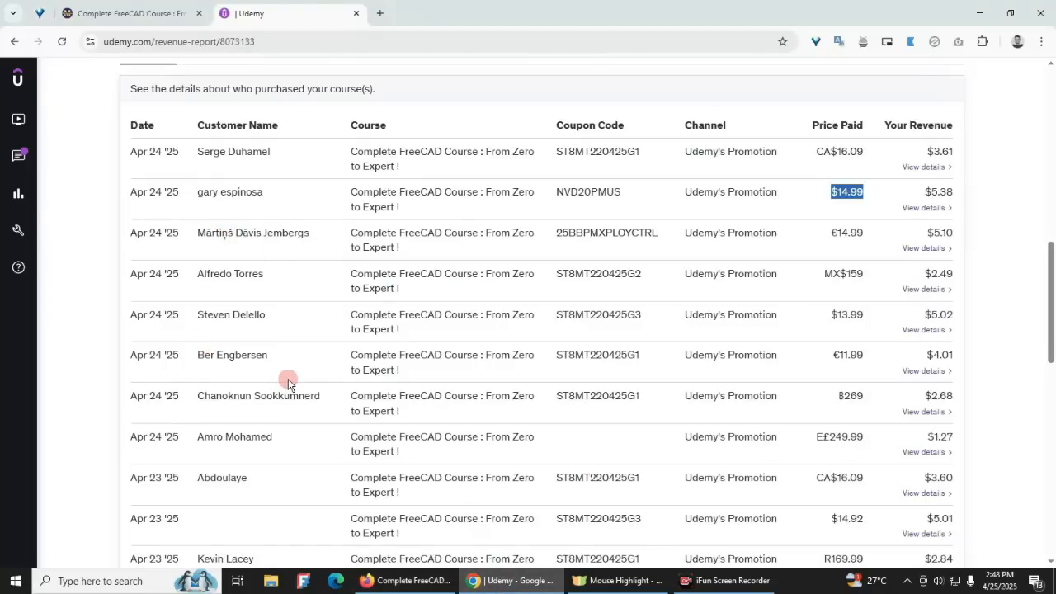
pyautogui.click(404, 581)
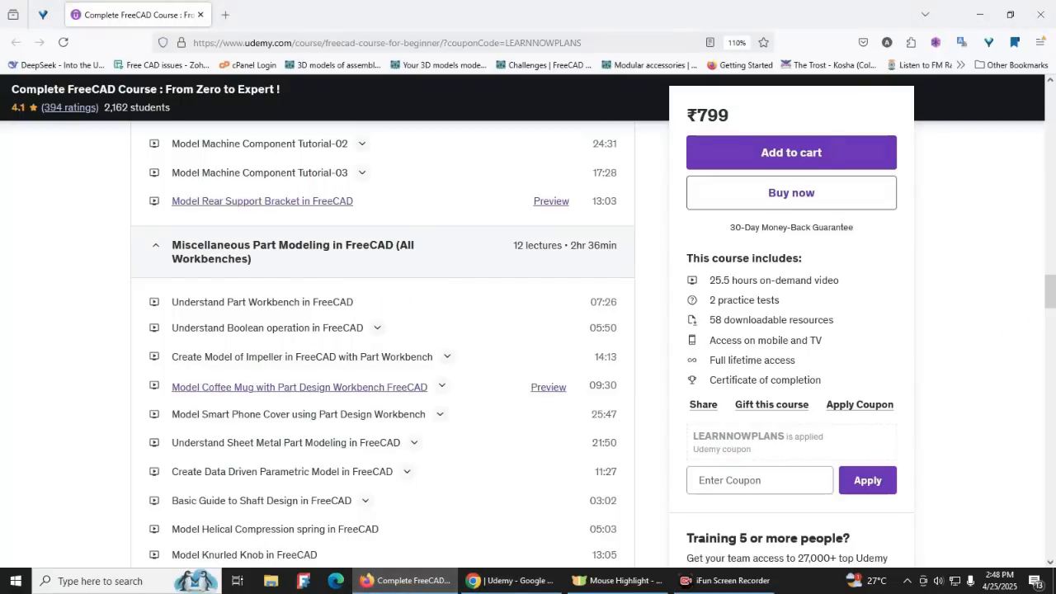
pyautogui.moveTo(1052, 299); pyautogui.dragTo(1035, 91)
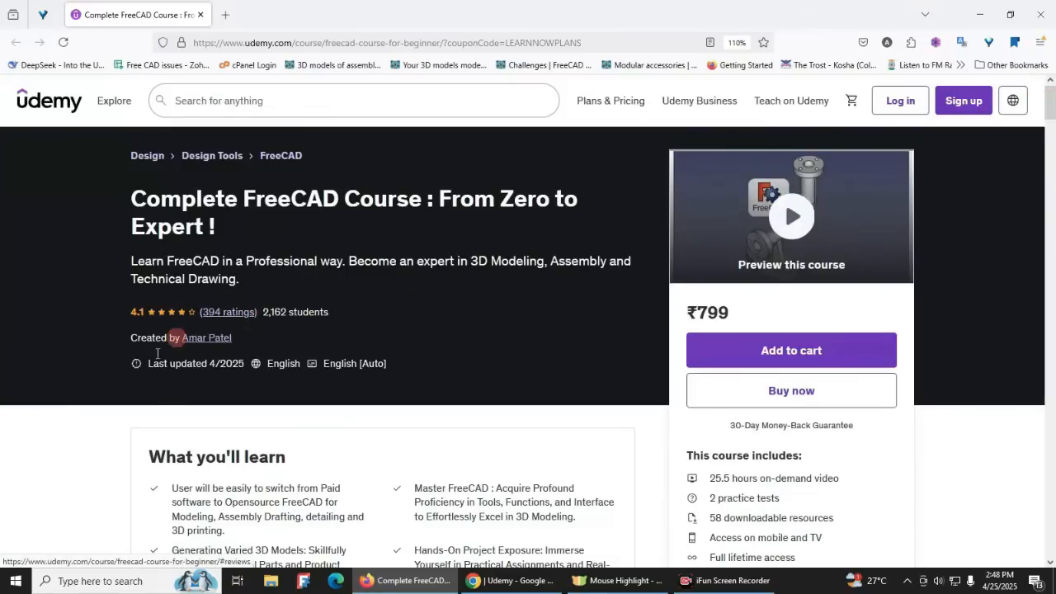
# Step: View the Ko-fi course listing in Chrome and open the "Complete FreeCAD Course : From Zero to Expert !" folder in Google Drive
pyautogui.click(504, 581)
pyautogui.click(147, 11)
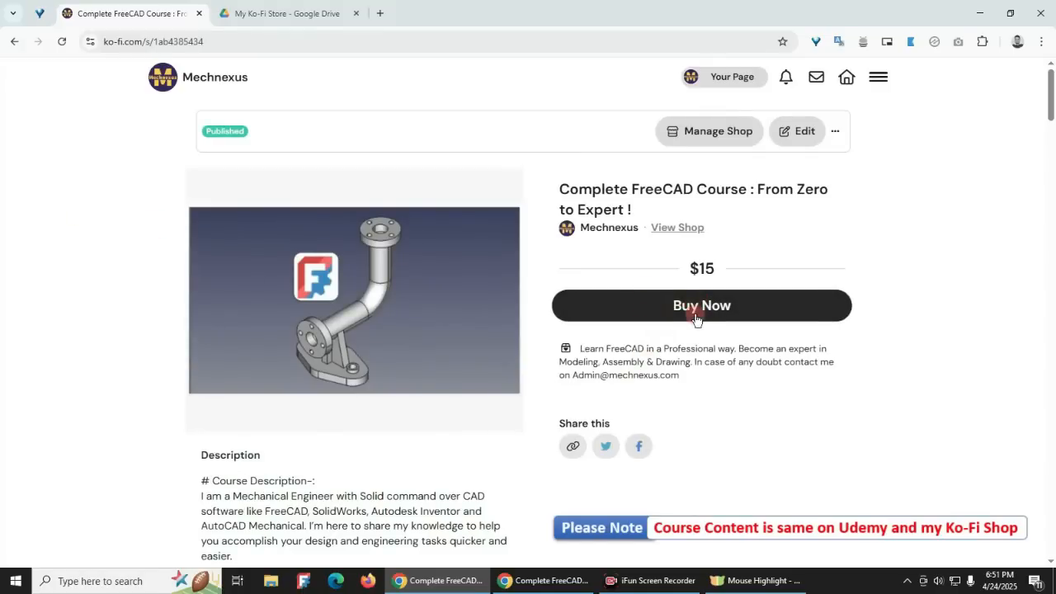
pyautogui.click(290, 18)
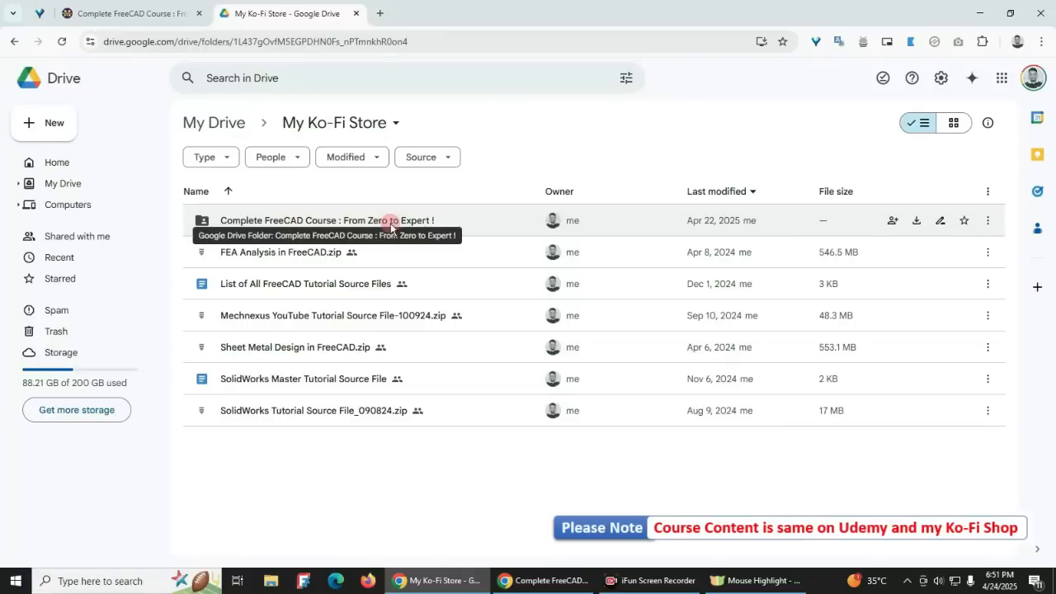
pyautogui.click(298, 222)
pyautogui.doubleClick(298, 222)
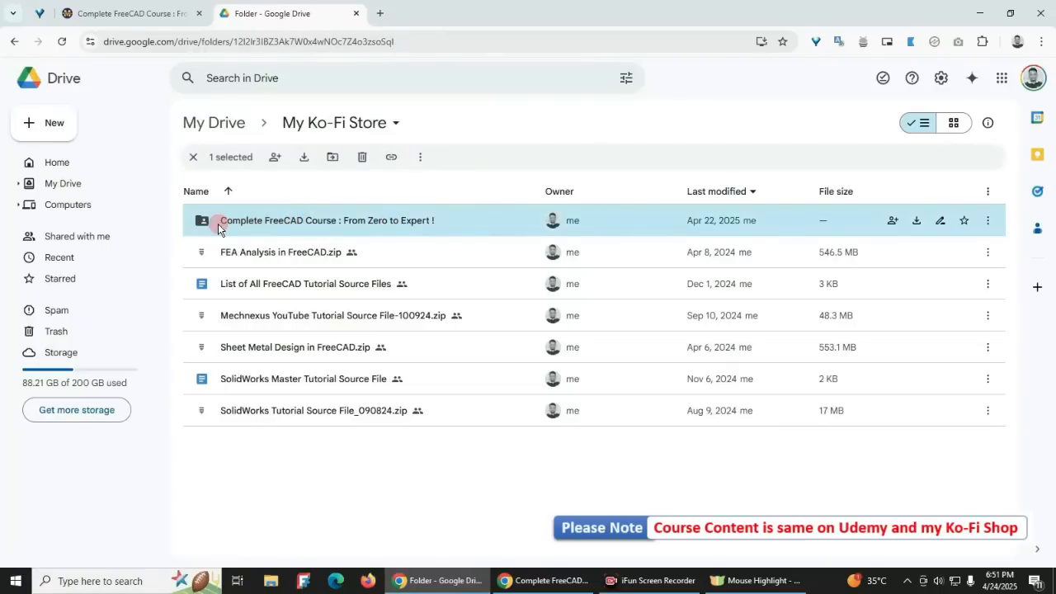
pyautogui.scroll(-1, 285, 378)
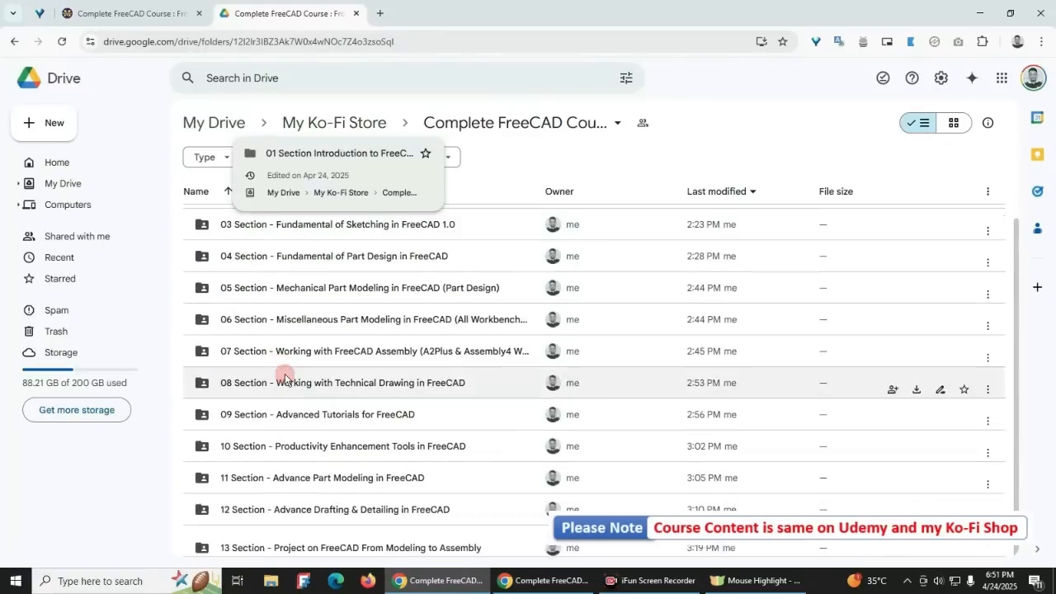
# Step: Examine the Ko-fi listing's course description and lecture list through Section 4, Fundamental of Part Design in FreeCAD
pyautogui.click(142, 11)
pyautogui.scroll(-6, 231, 358)
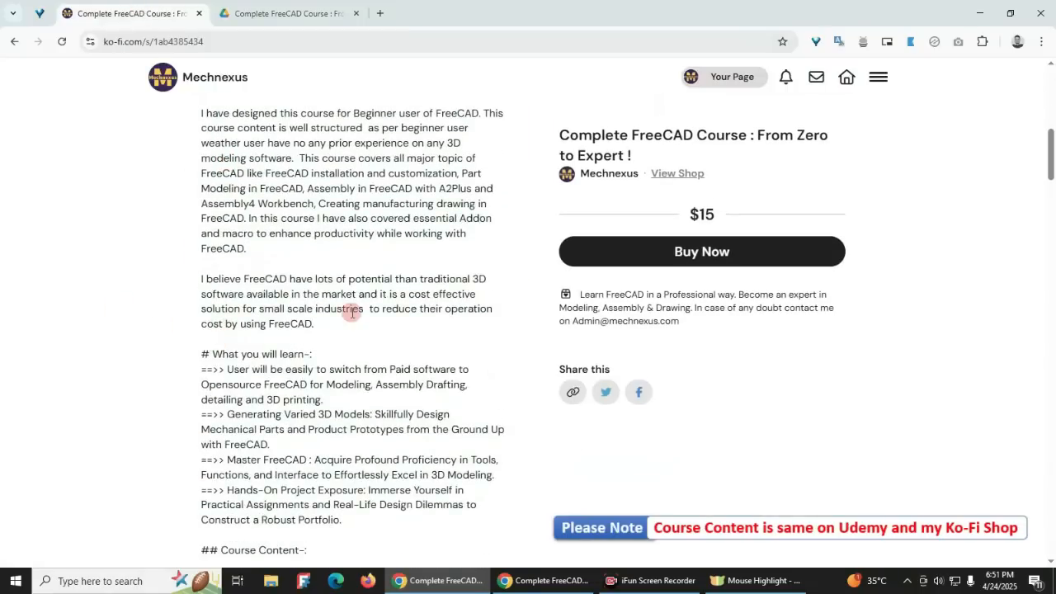
pyautogui.scroll(-3, 352, 312)
pyautogui.scroll(-6, 412, 358)
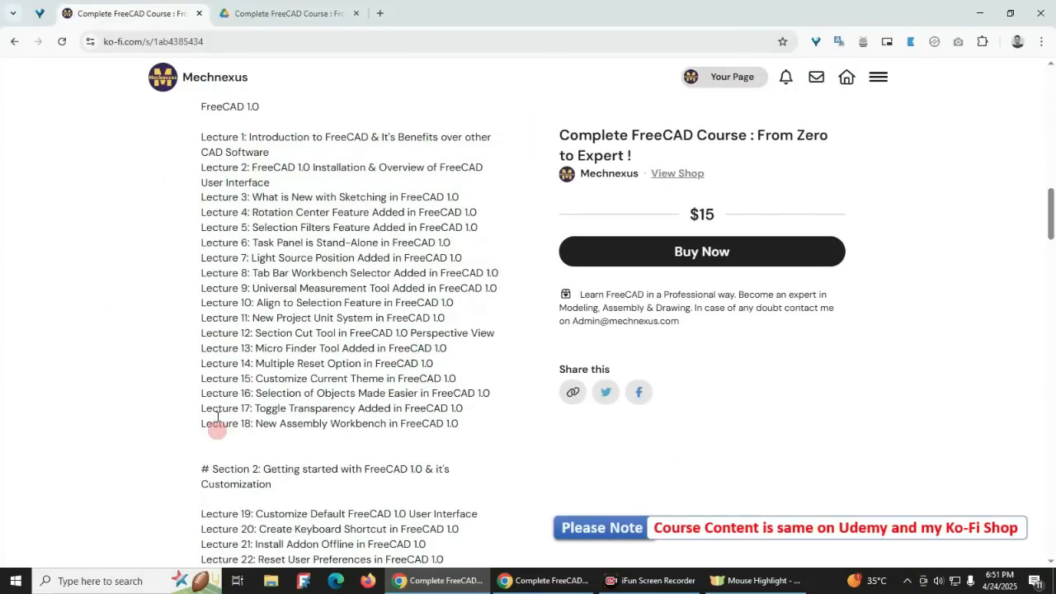
pyautogui.scroll(-4, 279, 379)
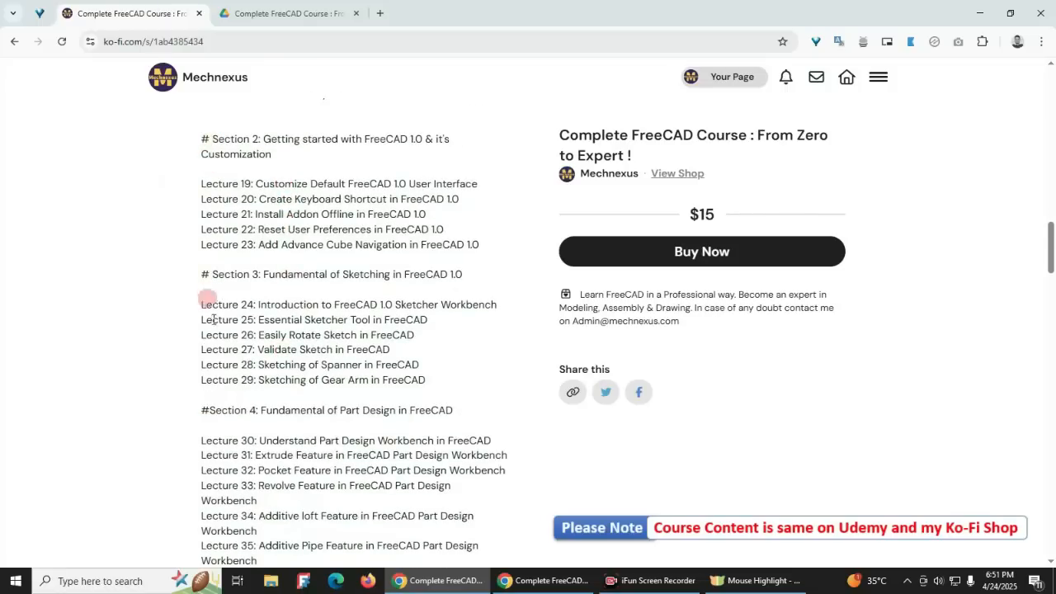
pyautogui.scroll(-2, 219, 330)
# Step: Compare the section folders in Google Drive with the Section 1 lecture list on the Ko-fi listing
pyautogui.click(297, 15)
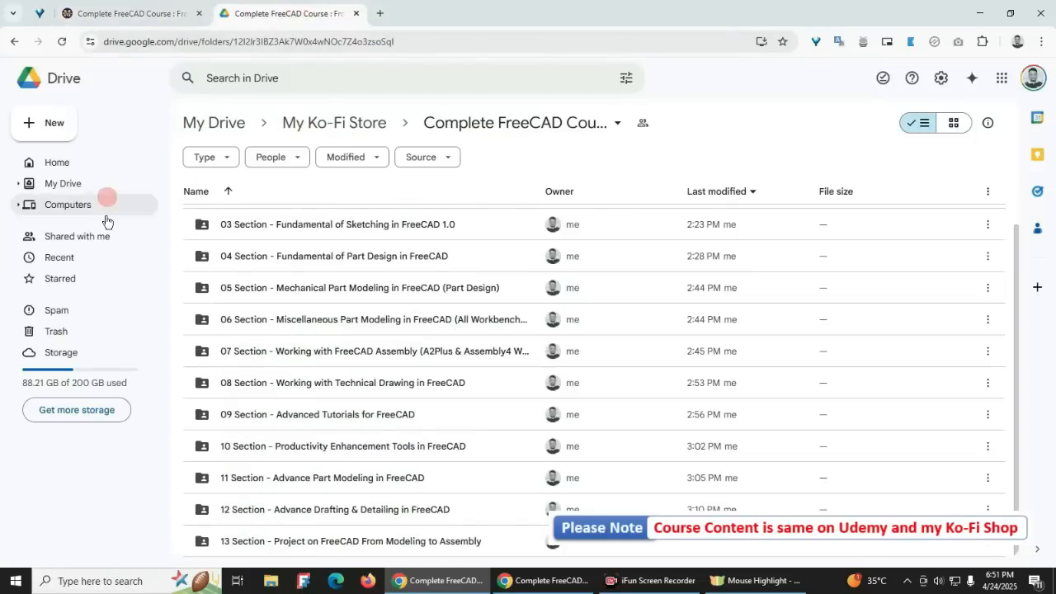
pyautogui.scroll(1, 286, 318)
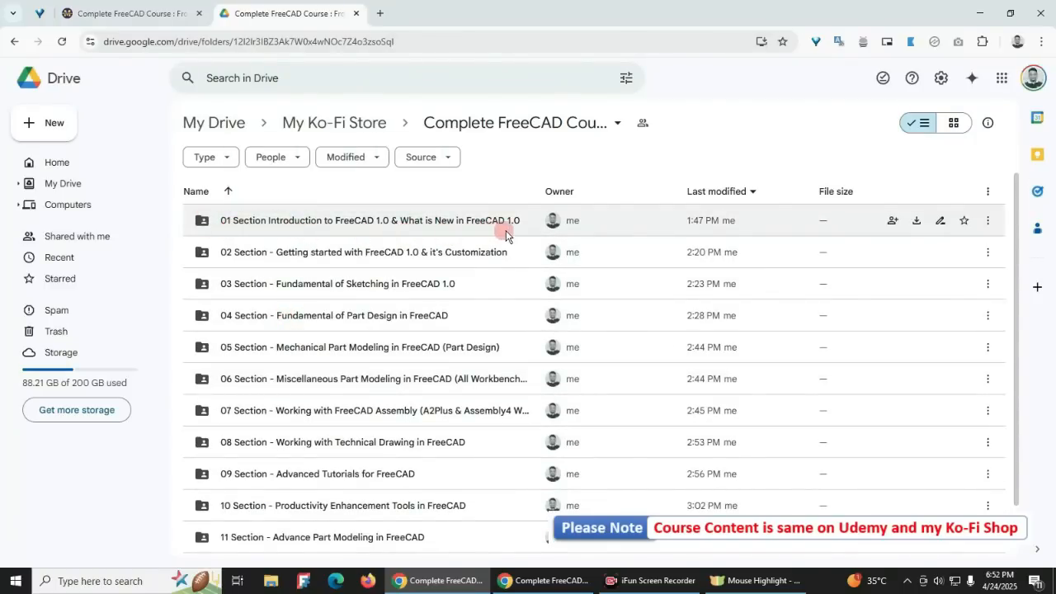
pyautogui.click(157, 15)
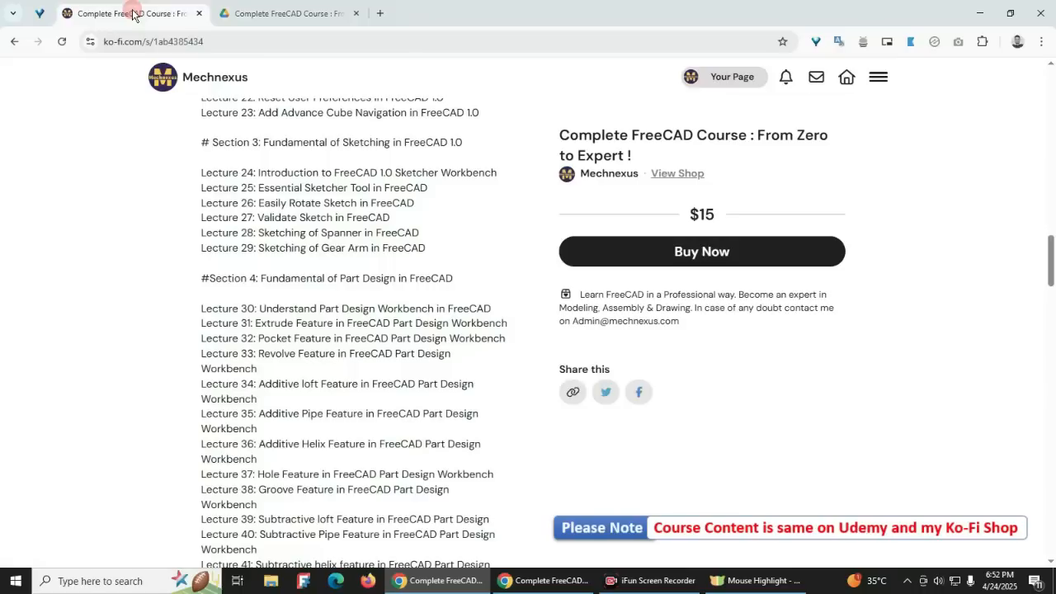
pyautogui.scroll(5, 288, 437)
pyautogui.scroll(4, 302, 471)
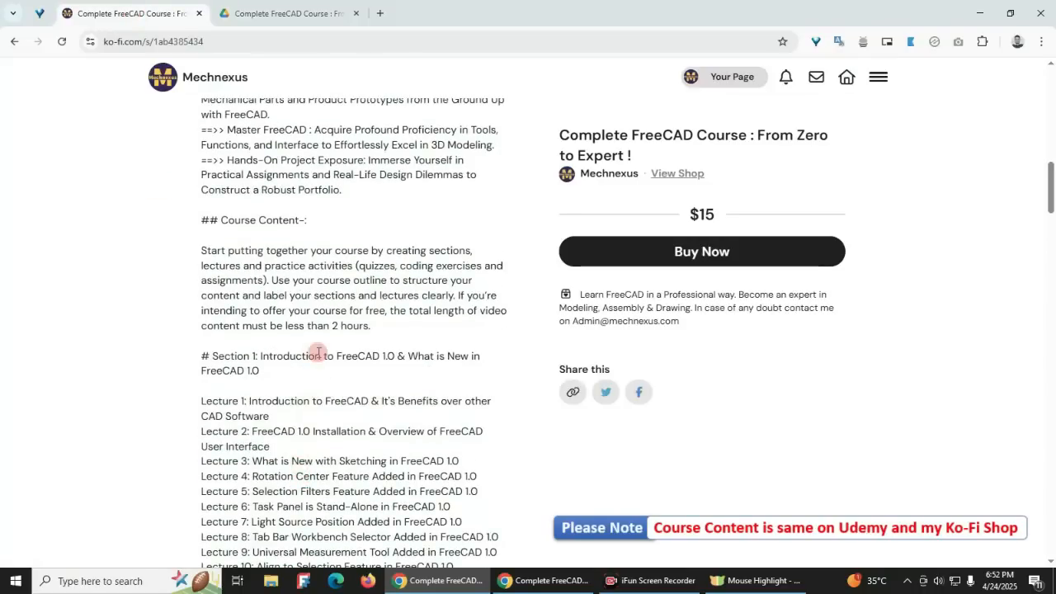
pyautogui.scroll(-2, 318, 343)
pyautogui.scroll(-1, 272, 396)
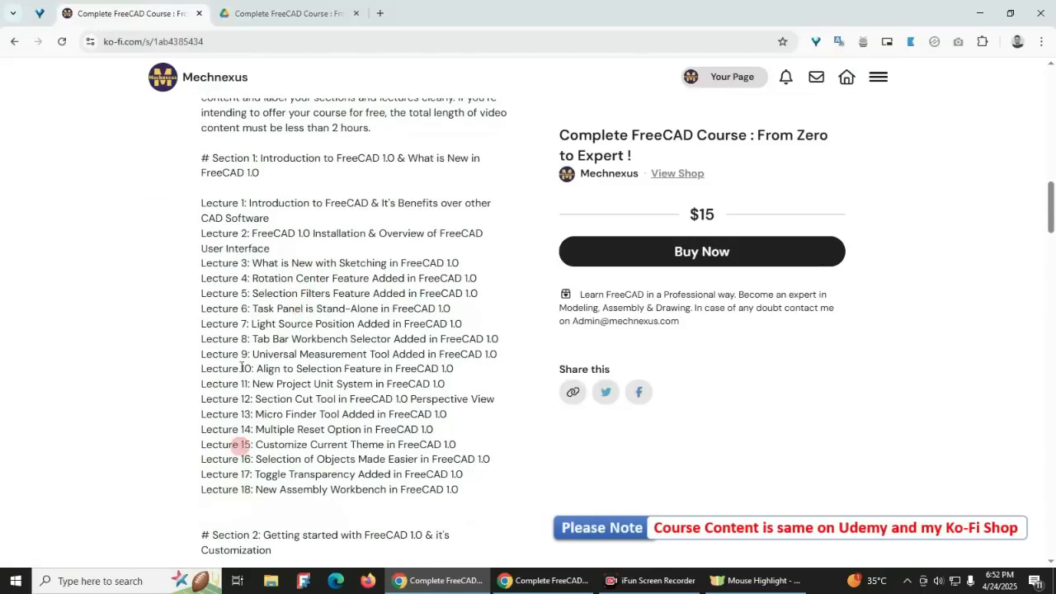
# Step: Open the "01 Section Introduction to FreeCAD 1.0 & What is New in FreeCAD 1.0" folder in Google Drive and look through its lecture folders
pyautogui.click(270, 23)
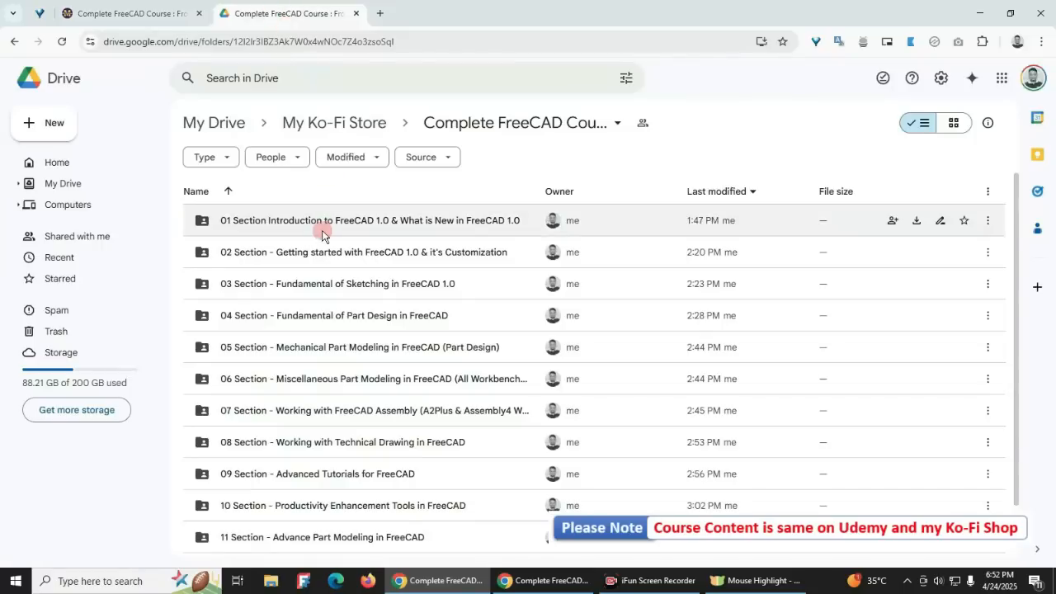
pyautogui.click(265, 221)
pyautogui.doubleClick(265, 221)
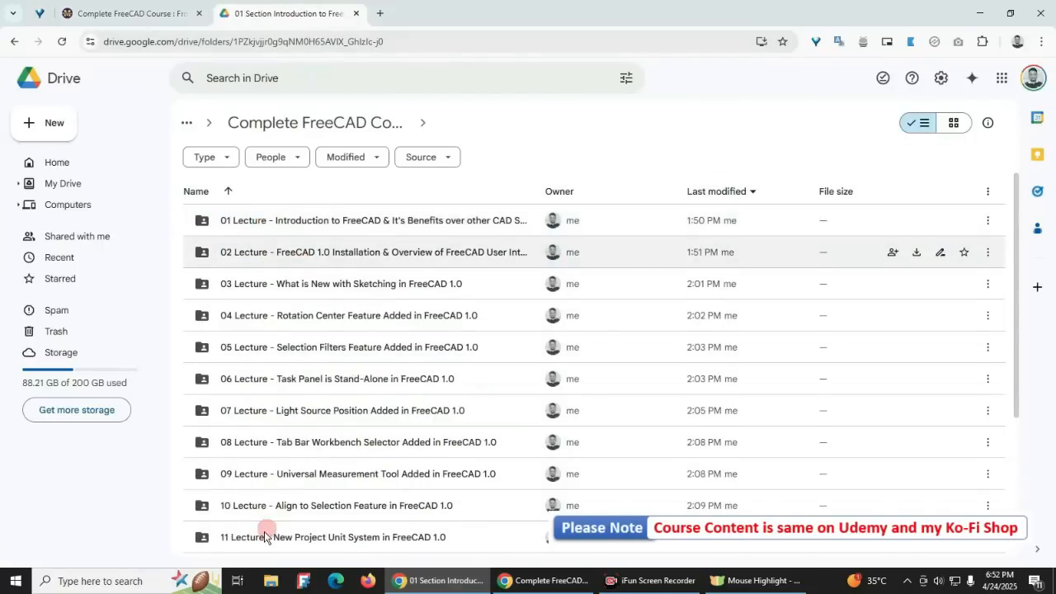
pyautogui.scroll(-3, 260, 547)
pyautogui.scroll(3, 252, 448)
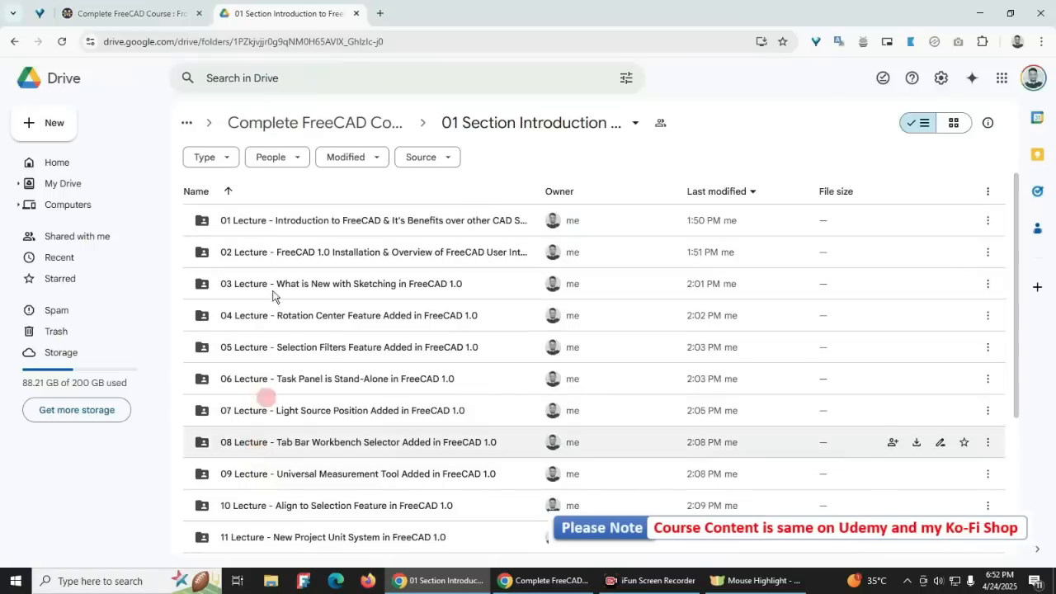
# Step: Open the 01 Lecture folder, check the available actions for its video file, and return to the 01 Section folder
pyautogui.doubleClick(254, 223)
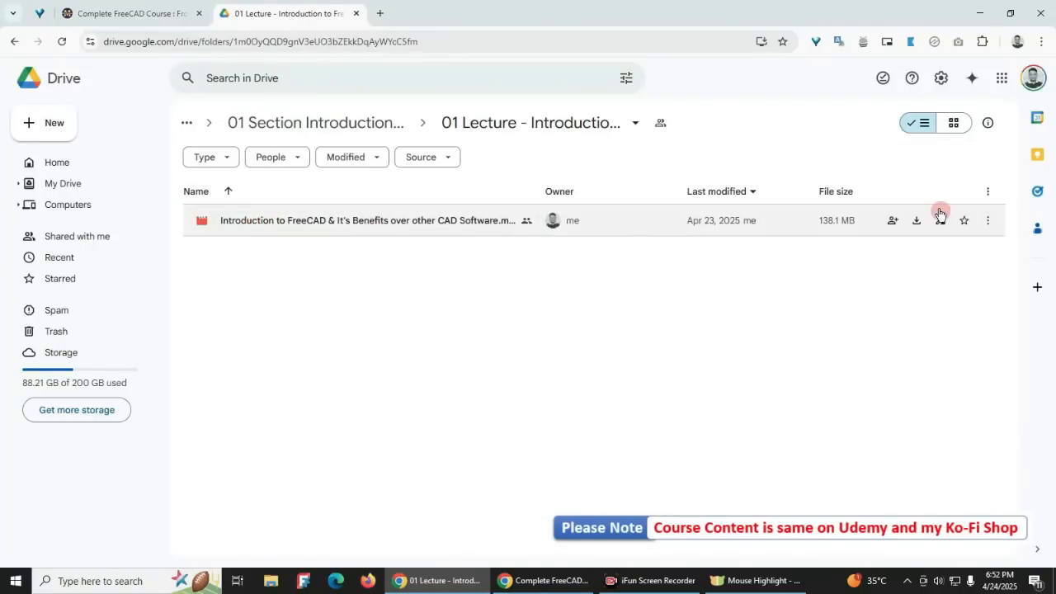
pyautogui.click(988, 223)
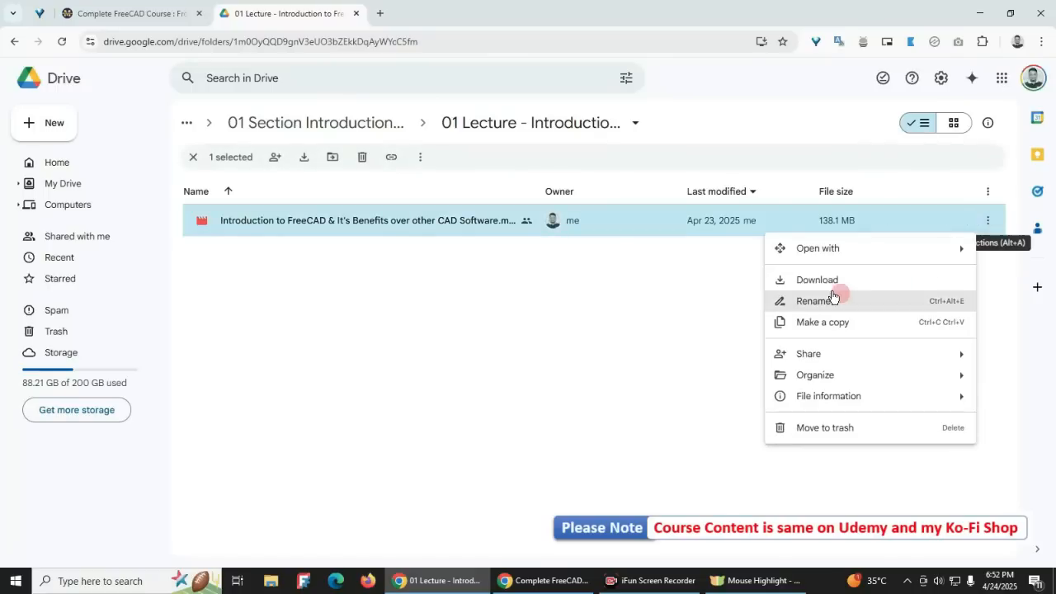
pyautogui.click(414, 376)
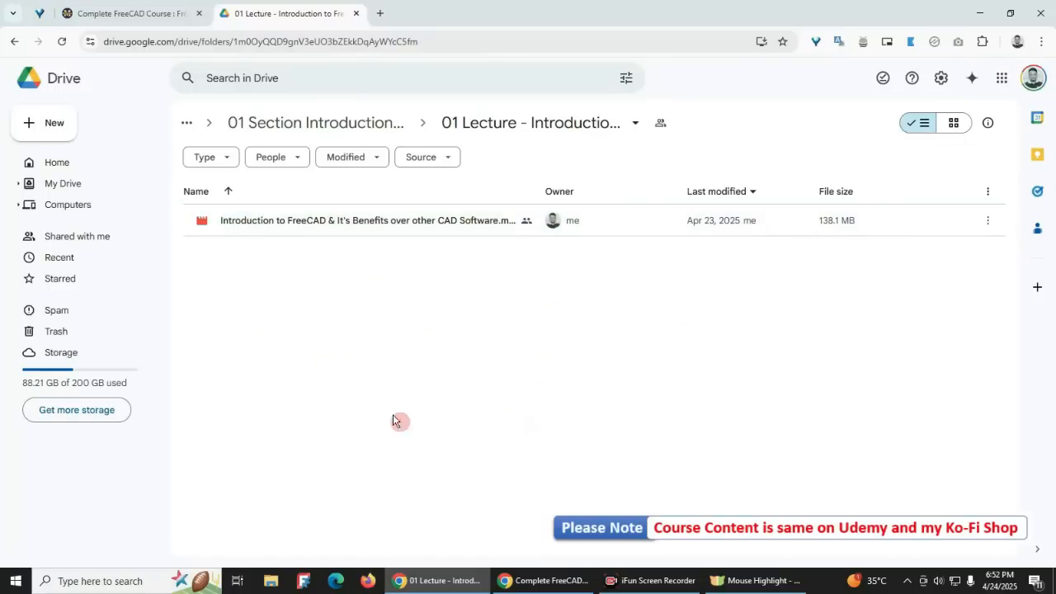
pyautogui.click(275, 122)
# Step: Return to the beginning of the Ko-fi course listing and highlight the contact e-mail in its summary
pyautogui.click(148, 19)
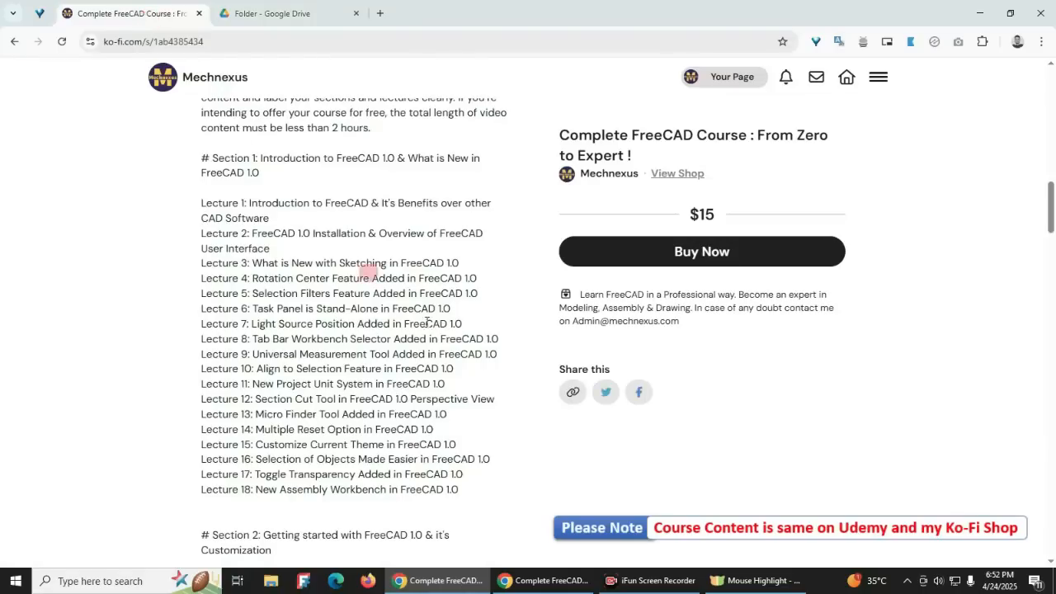
pyautogui.scroll(10, 383, 404)
pyautogui.scroll(5, 382, 404)
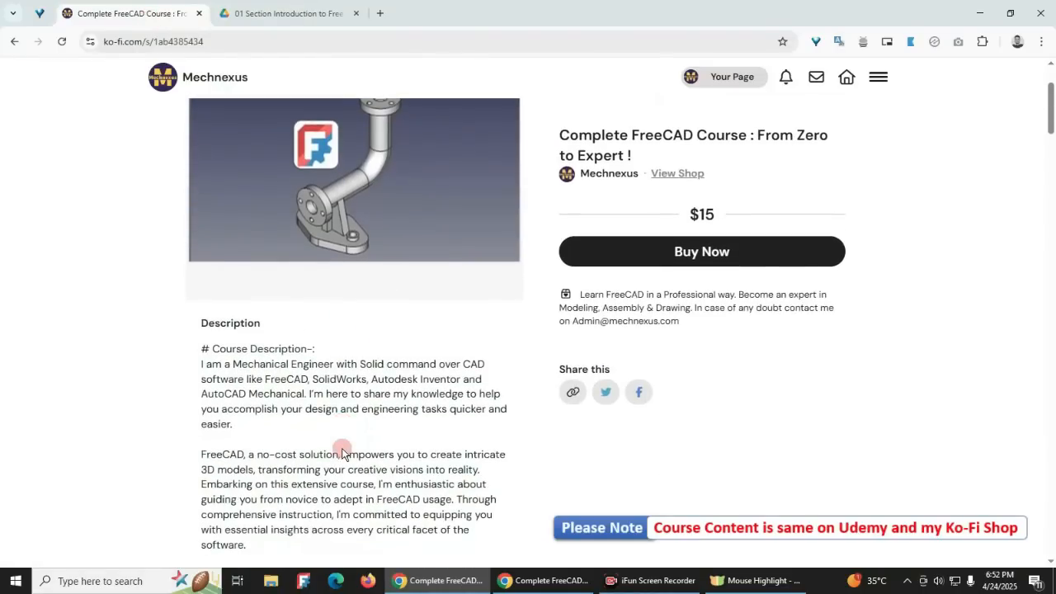
pyautogui.scroll(2, 347, 453)
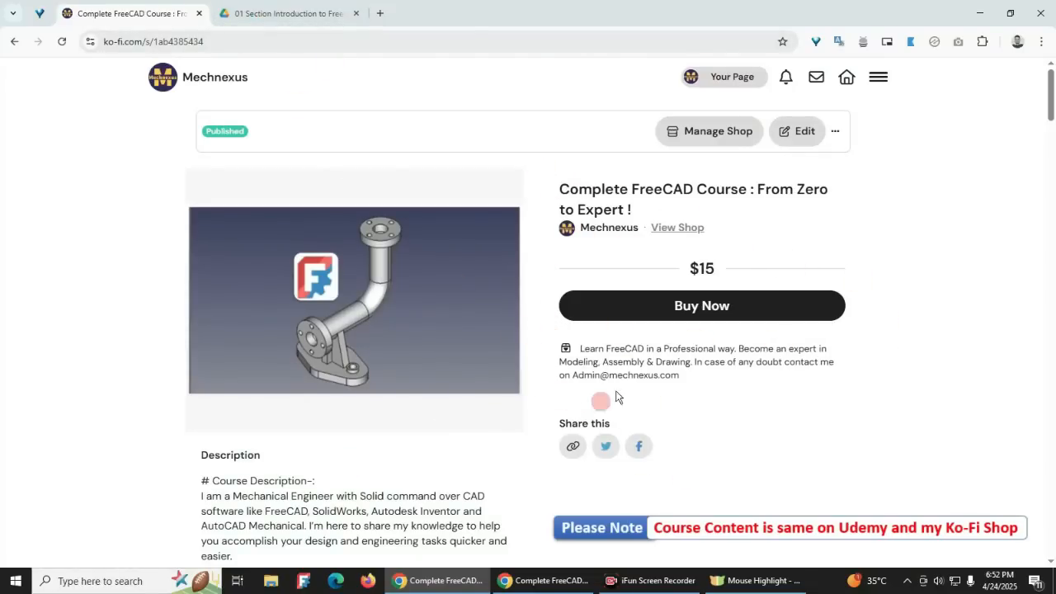
pyautogui.moveTo(575, 378); pyautogui.dragTo(626, 376)
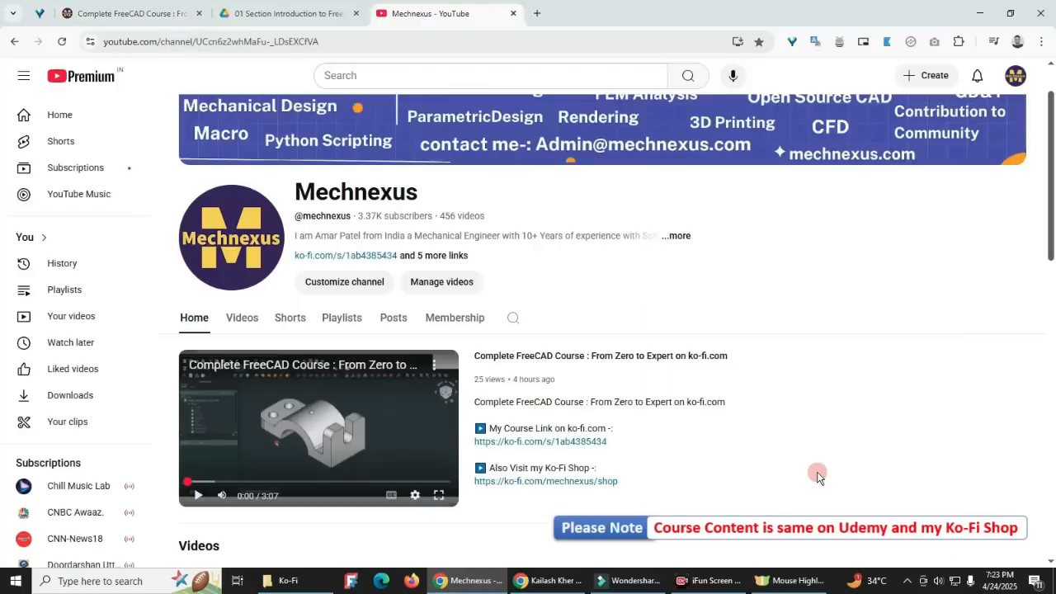
# Step: Look through the Mechnexus channel's home page, from the featured course video to the Videos and Shorts rows
pyautogui.scroll(-1, 670, 459)
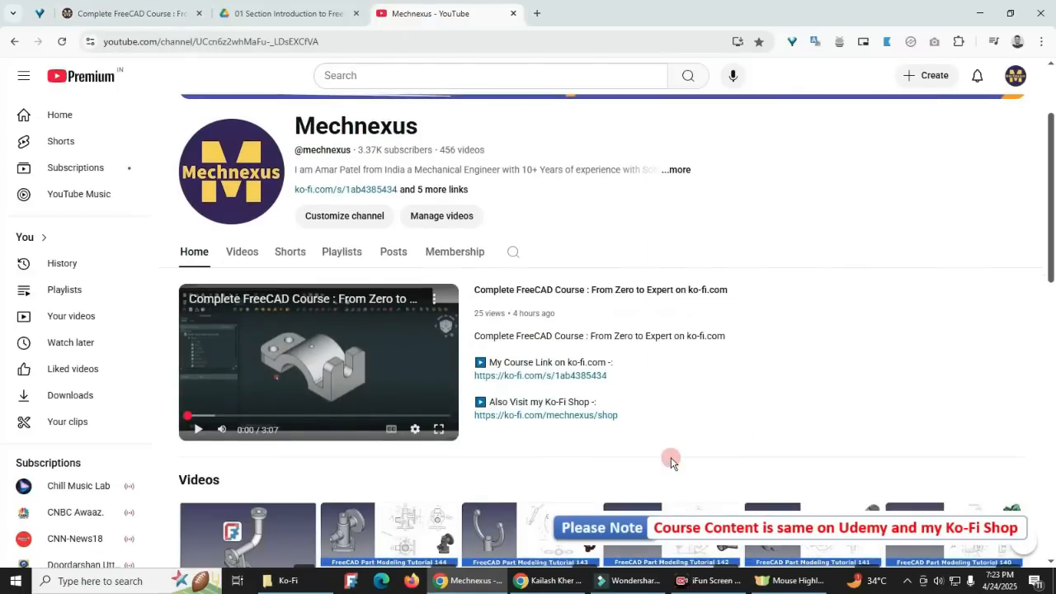
pyautogui.scroll(2, 671, 458)
pyautogui.scroll(-2, 506, 310)
pyautogui.scroll(-4, 578, 388)
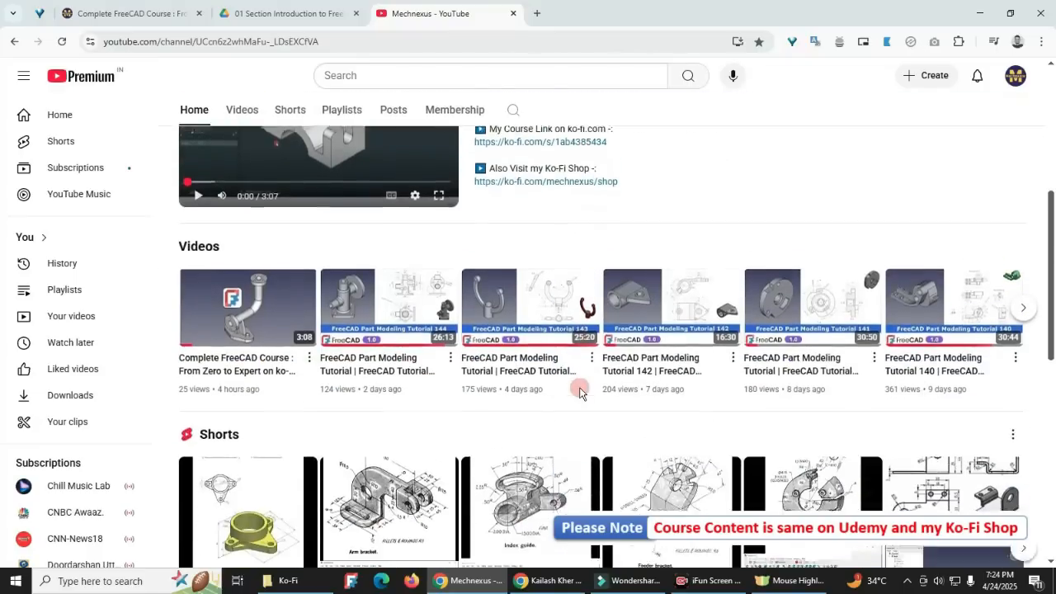
pyautogui.scroll(4, 580, 388)
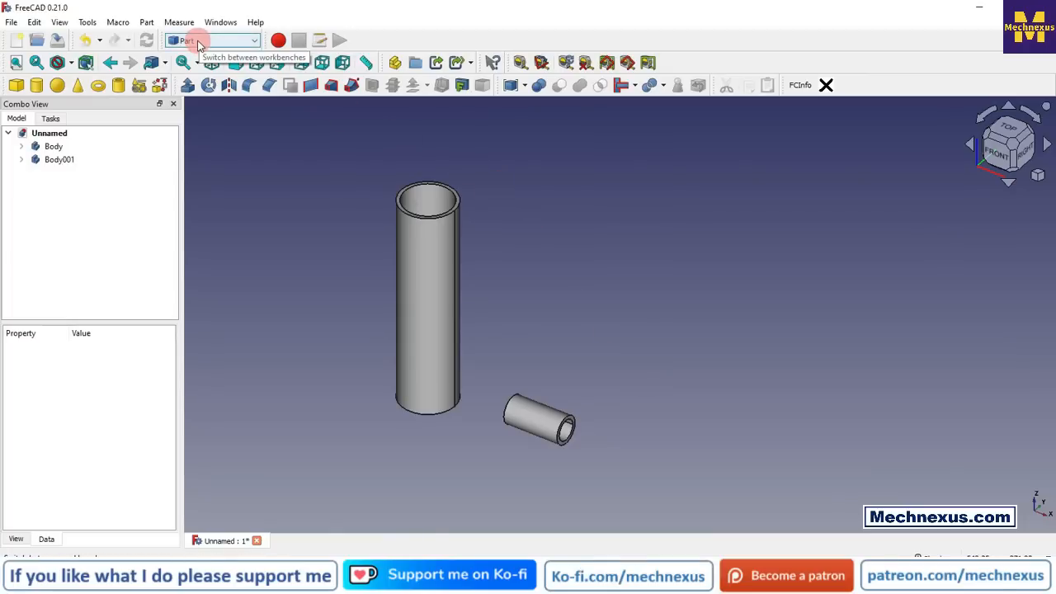
# Step: Review the Connect objects, Embed object and Cutout for object commands and identify the large and small pipe bodies in the model
pyautogui.click(635, 86)
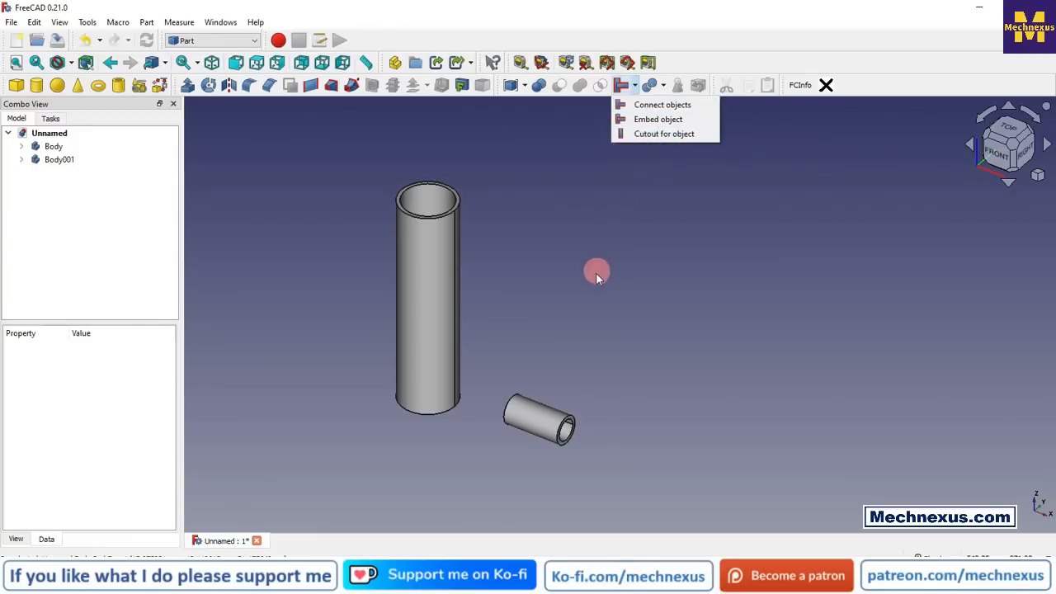
pyautogui.click(591, 294)
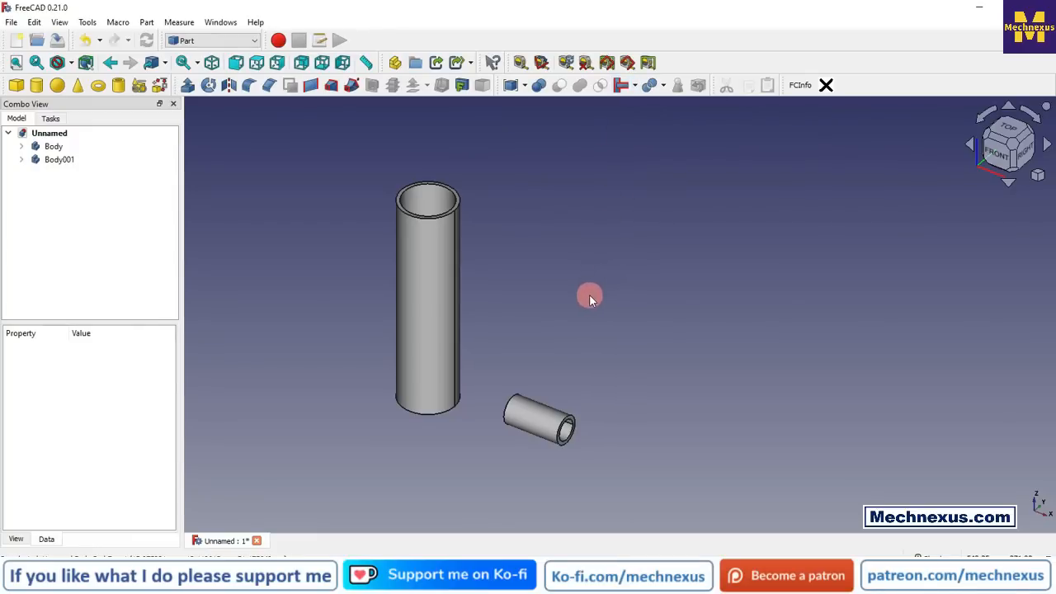
pyautogui.click(51, 147)
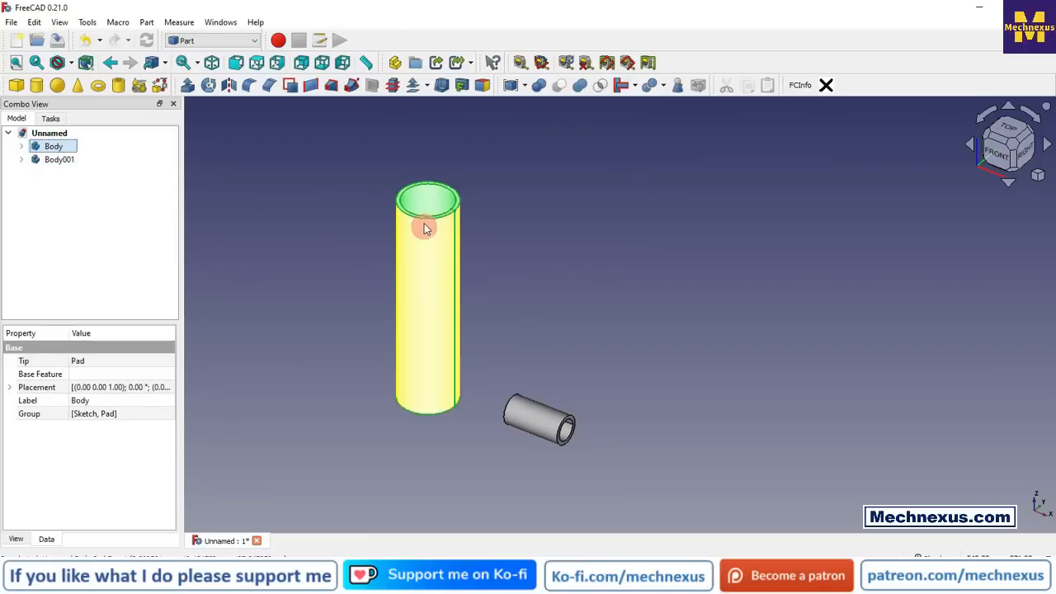
pyautogui.click(51, 160)
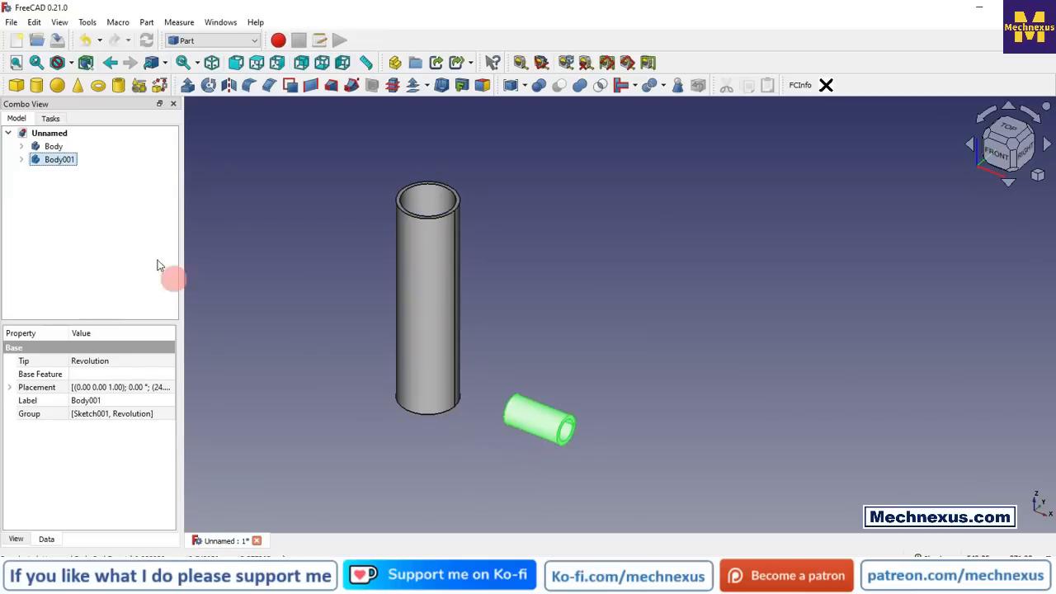
pyautogui.click(235, 195)
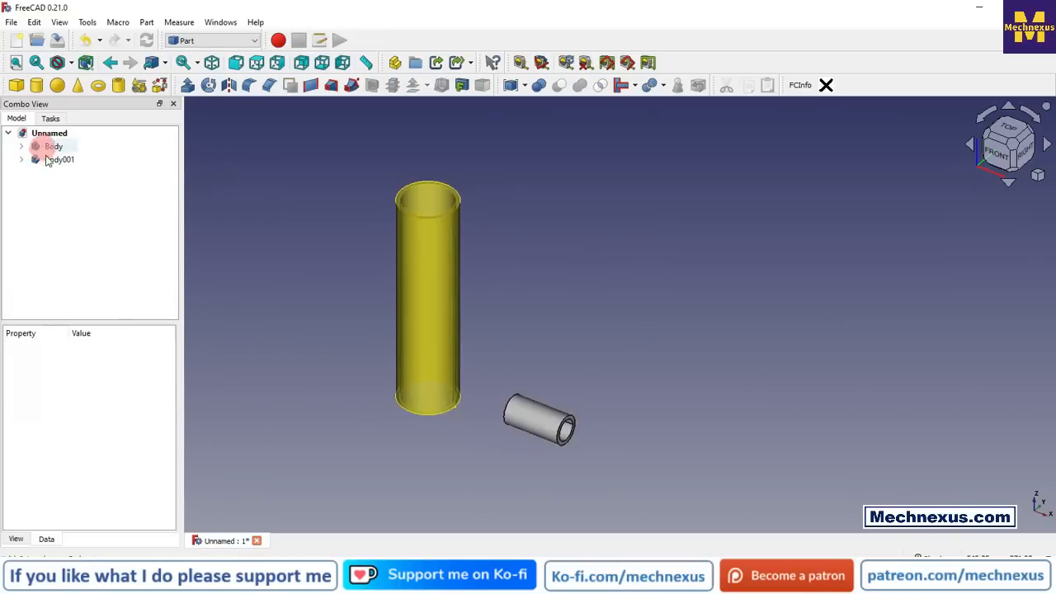
# Step: Switch to the Part Design workbench and inspect the dimensions in the large pipe's pad sketch
pyautogui.click(209, 41)
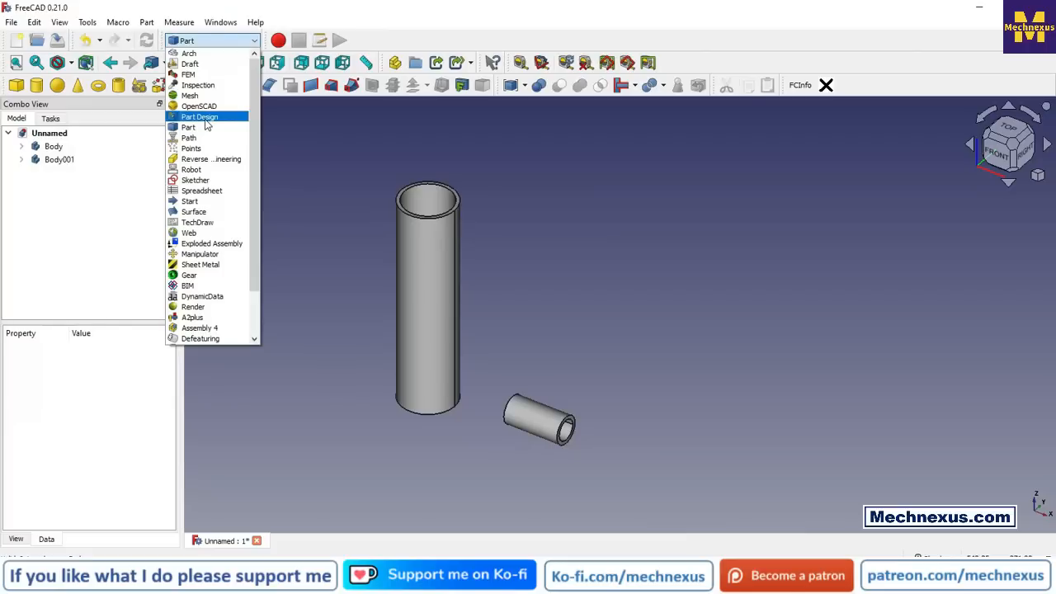
pyautogui.click(339, 155)
pyautogui.click(189, 39)
pyautogui.click(197, 112)
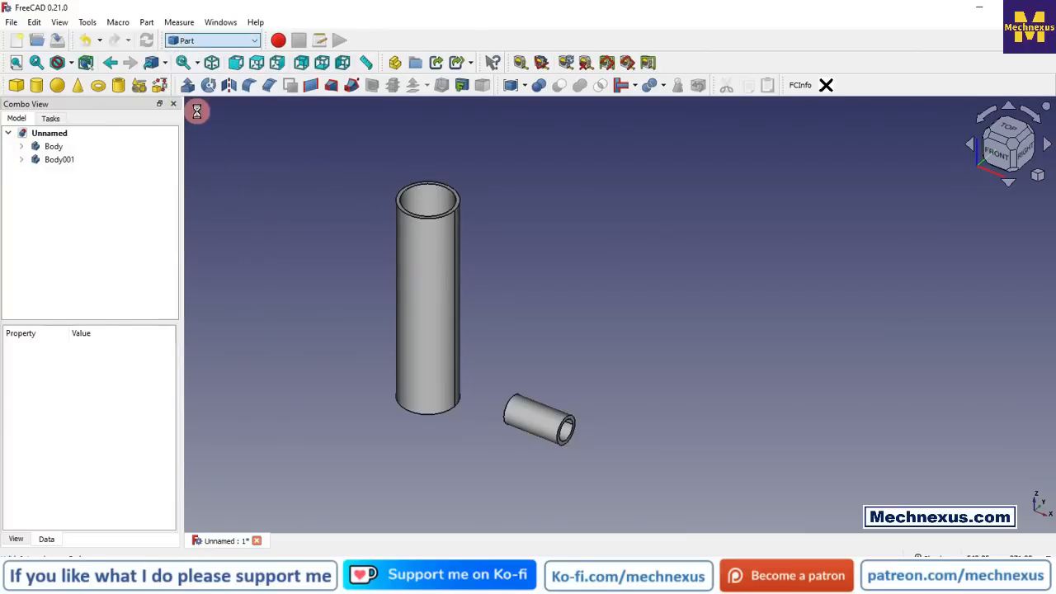
pyautogui.click(22, 170)
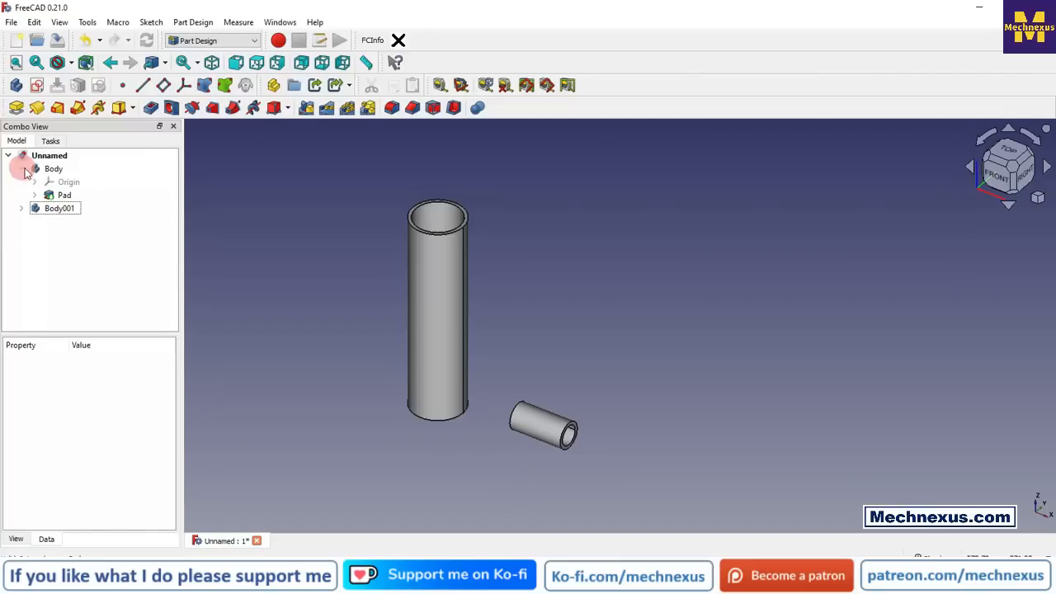
pyautogui.click(35, 195)
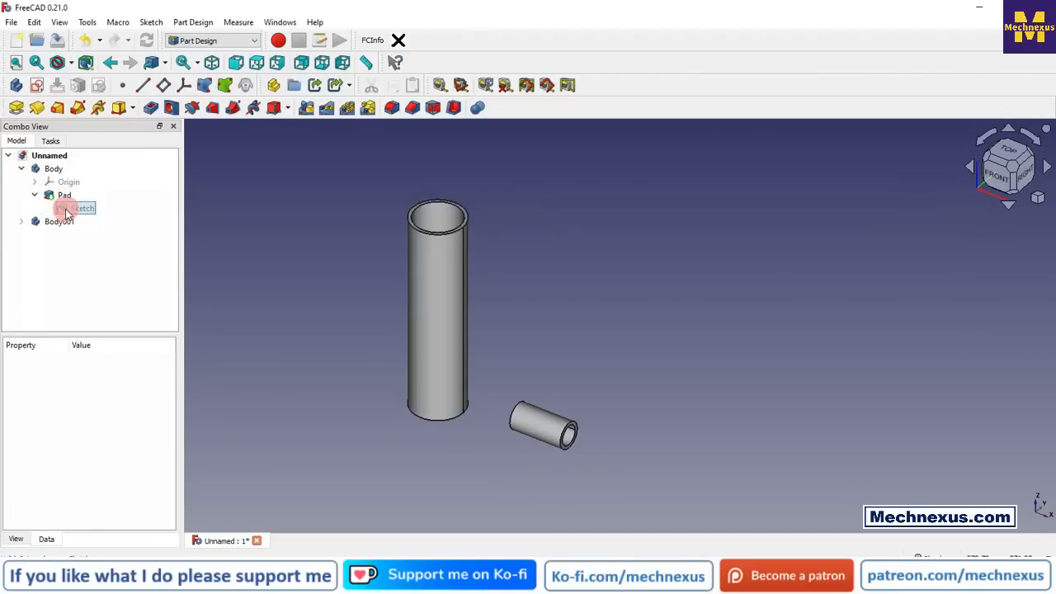
pyautogui.doubleClick(67, 210)
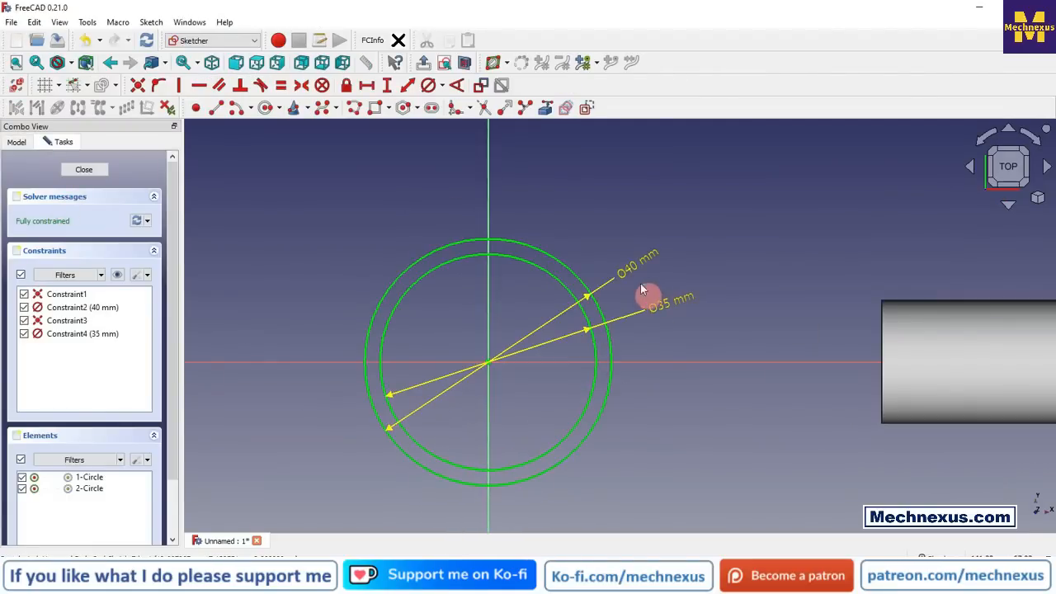
pyautogui.click(85, 170)
# Step: Inspect the dimensions in the revolution sketch of the small pipe, then close the sketch and collapse both bodies
pyautogui.click(21, 221)
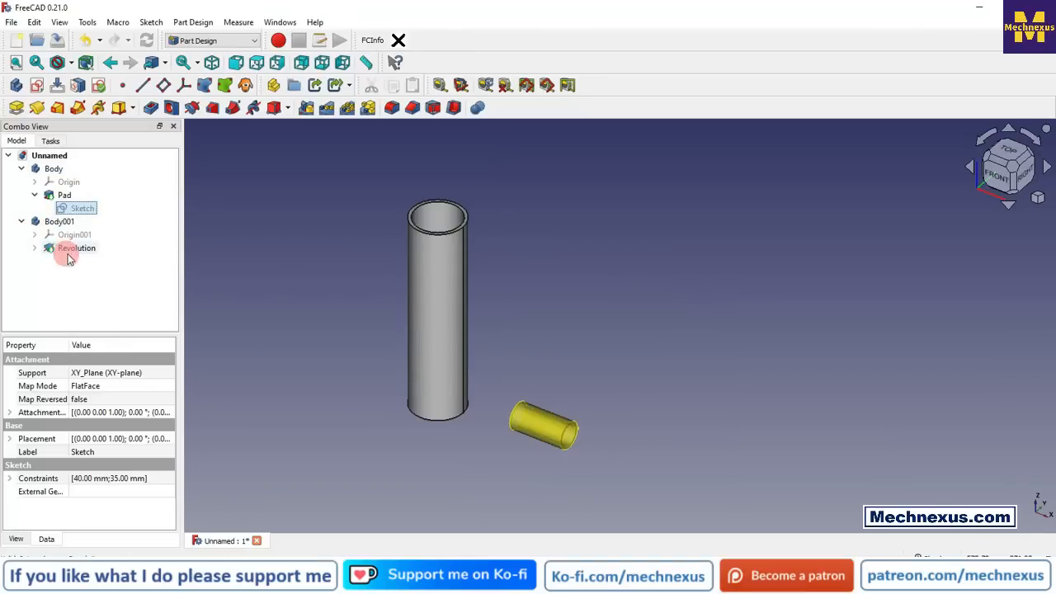
pyautogui.click(39, 249)
pyautogui.doubleClick(82, 262)
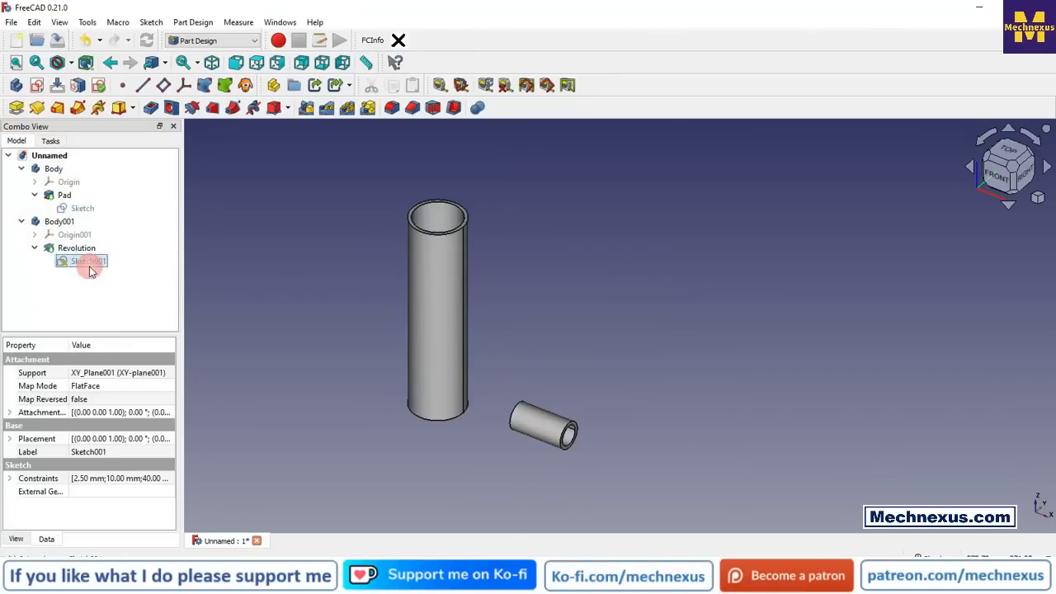
pyautogui.scroll(5, 817, 417)
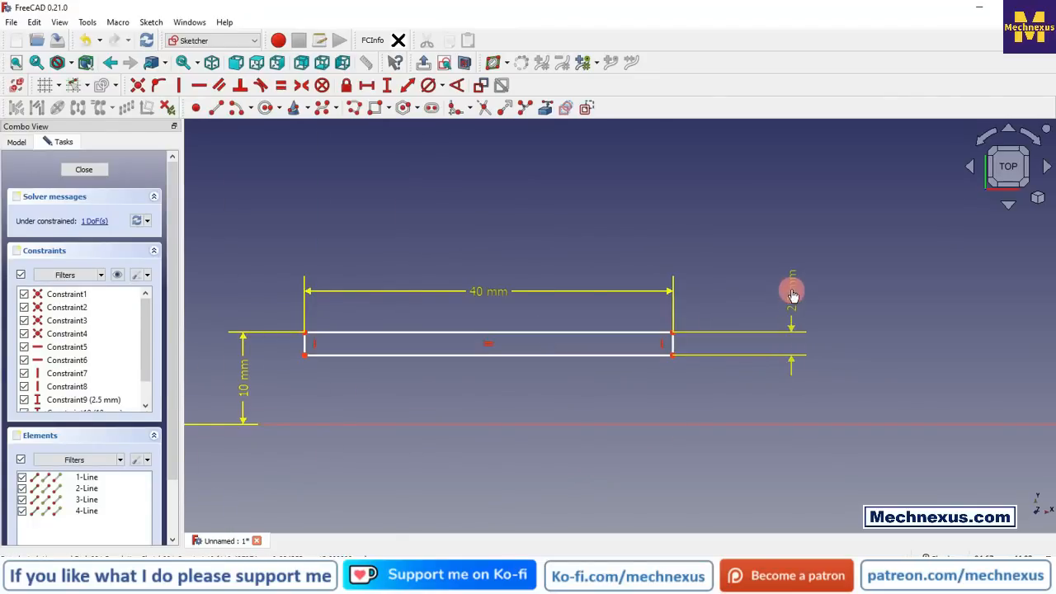
pyautogui.scroll(-1, 582, 353)
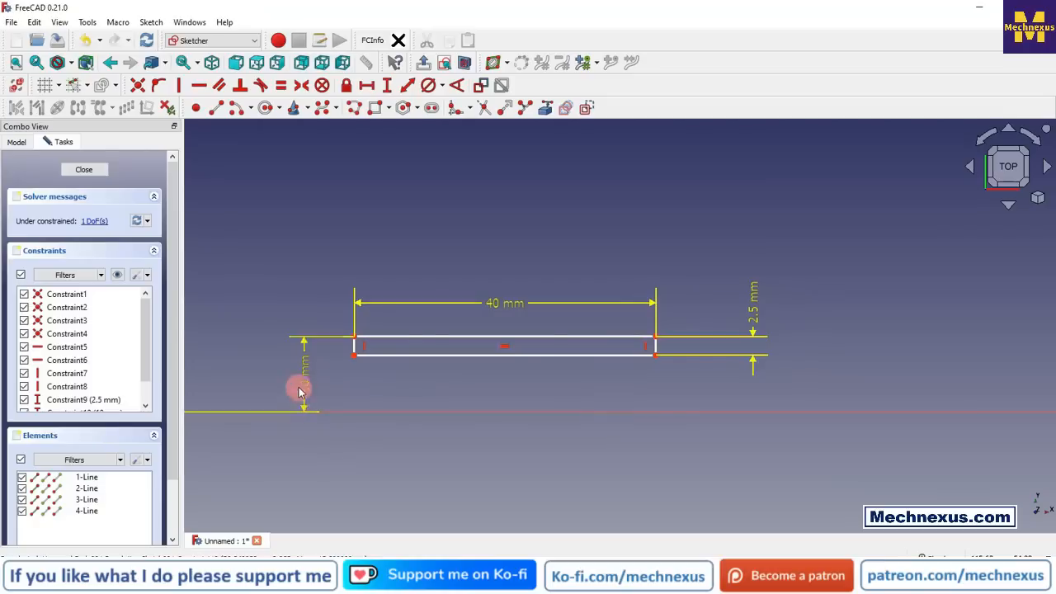
pyautogui.scroll(-1, 405, 388)
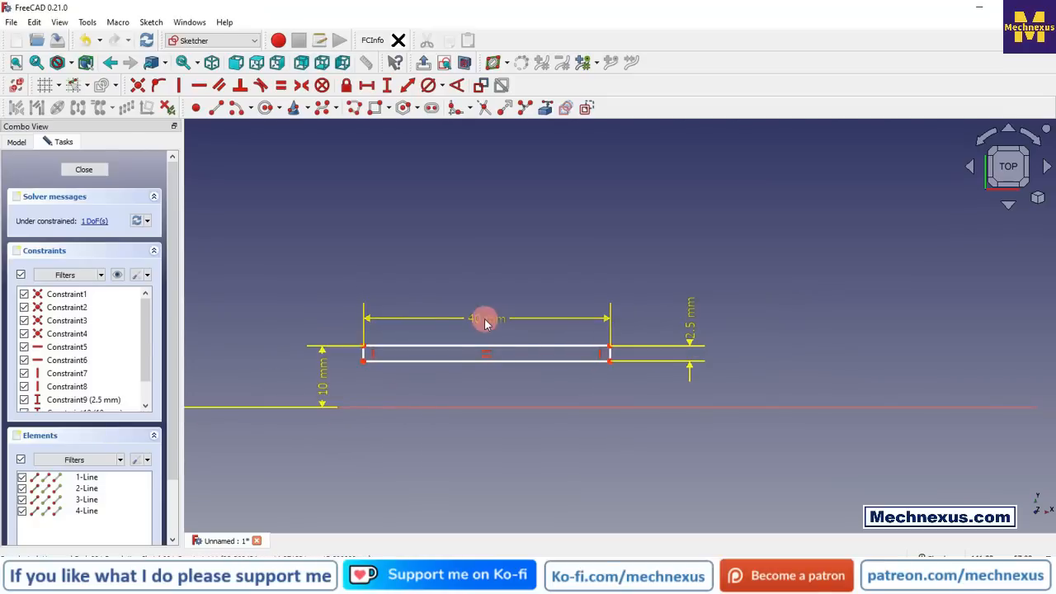
pyautogui.scroll(-2, 481, 363)
pyautogui.click(90, 175)
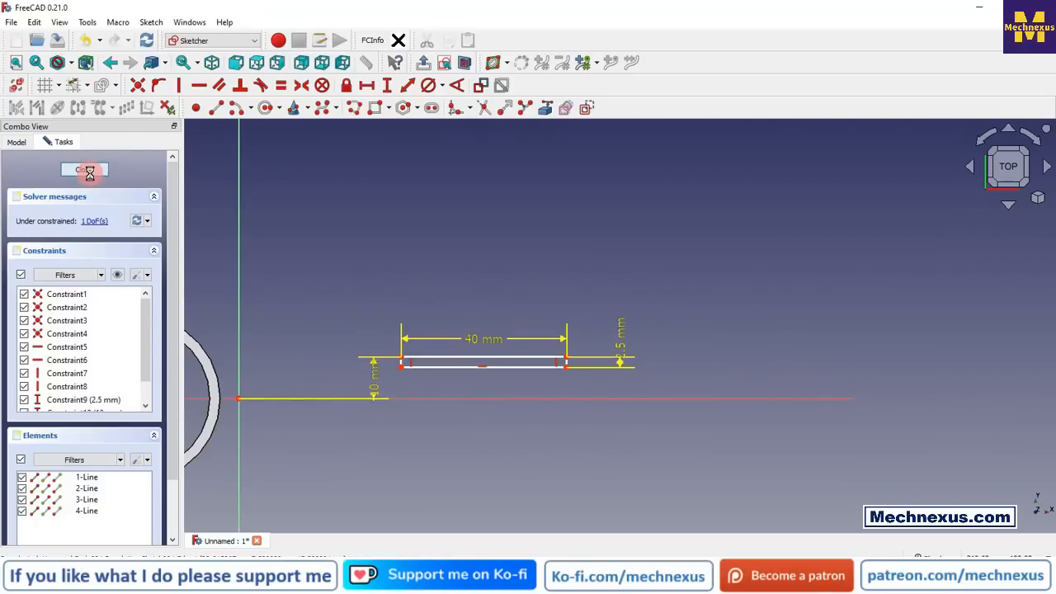
pyautogui.click(325, 419)
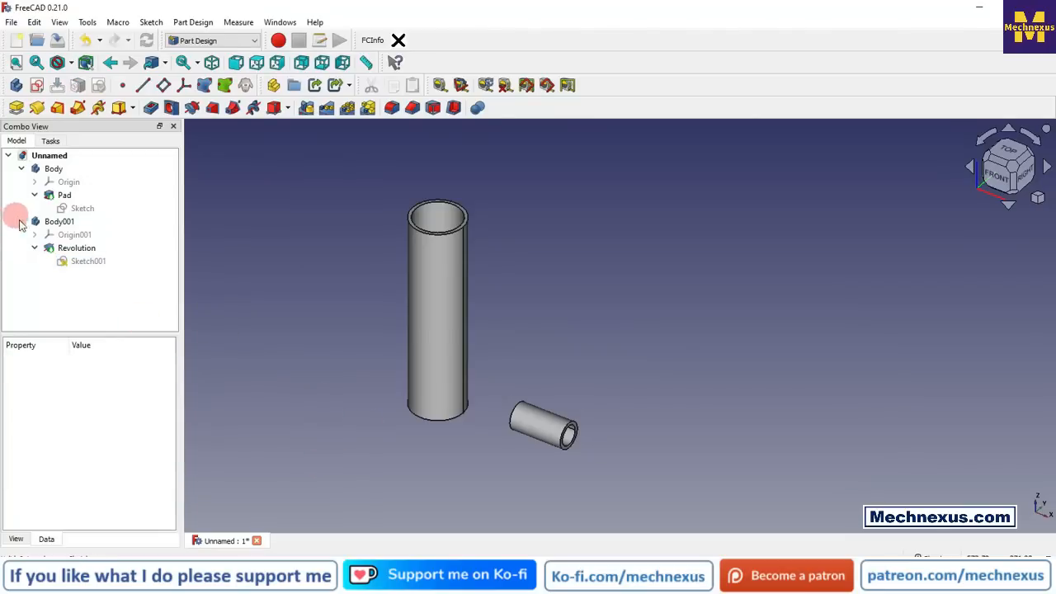
pyautogui.click(23, 169)
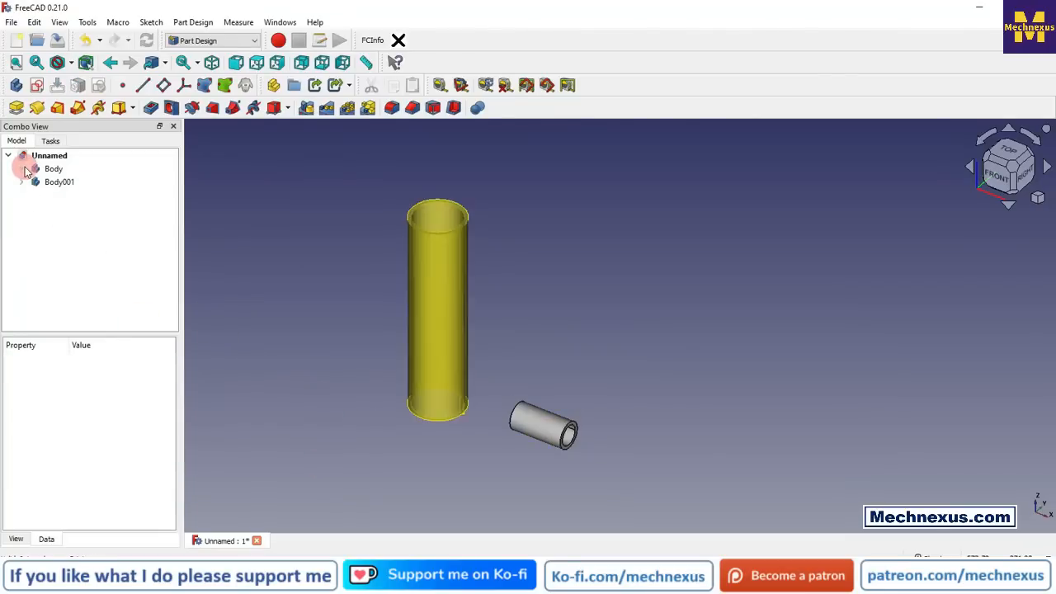
# Step: Transform the small pipe body so that its inner end passes through the large pipe's wall near the lower end
pyautogui.click(57, 183)
pyautogui.rightClick(58, 185)
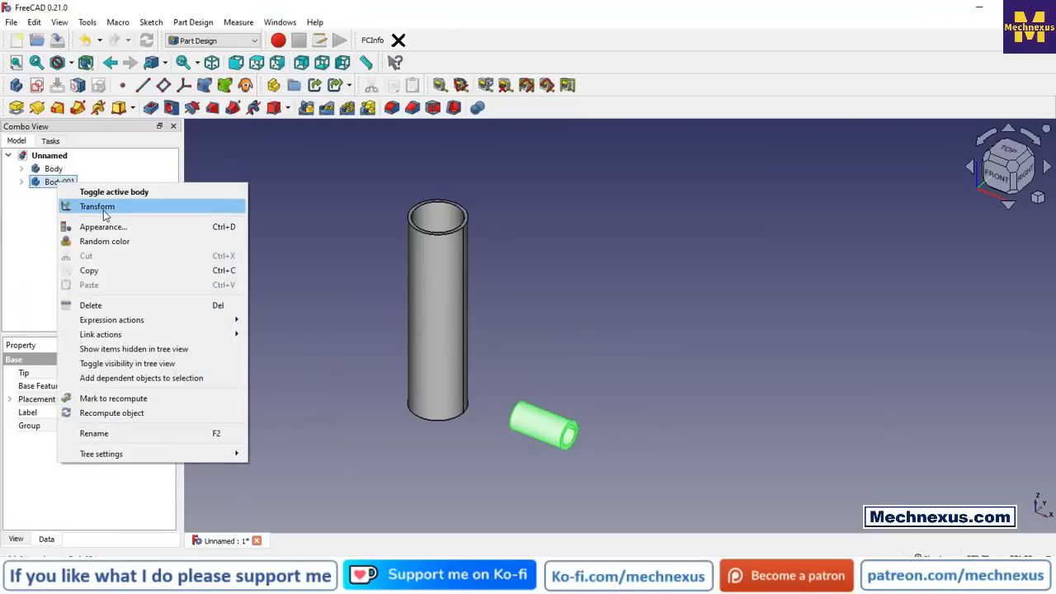
pyautogui.click(99, 206)
pyautogui.moveTo(558, 437); pyautogui.dragTo(485, 423)
pyautogui.moveTo(467, 437); pyautogui.dragTo(547, 450, button='middle')
pyautogui.click(88, 171)
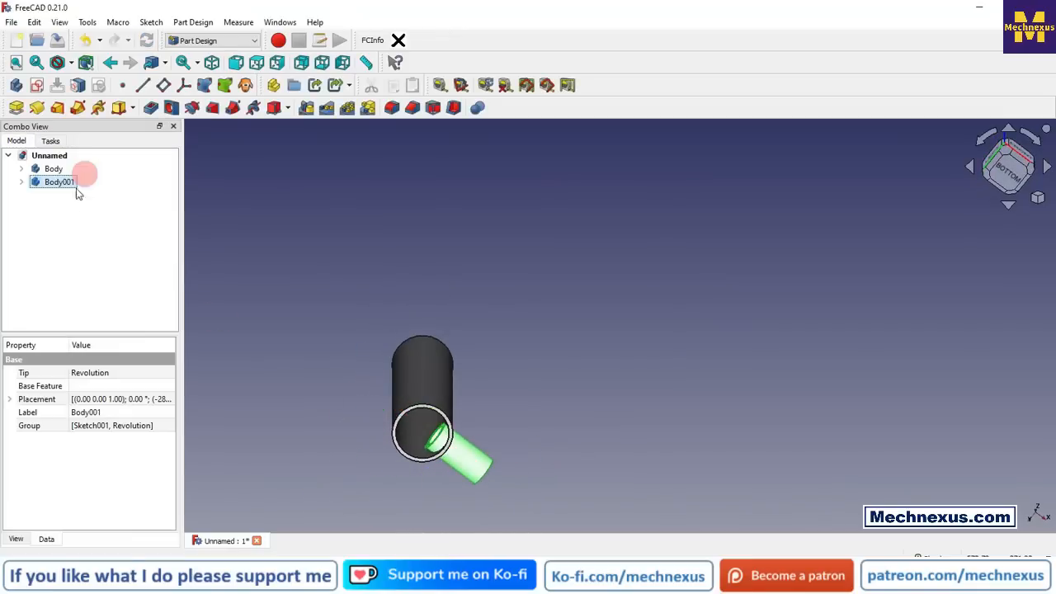
pyautogui.click(351, 276)
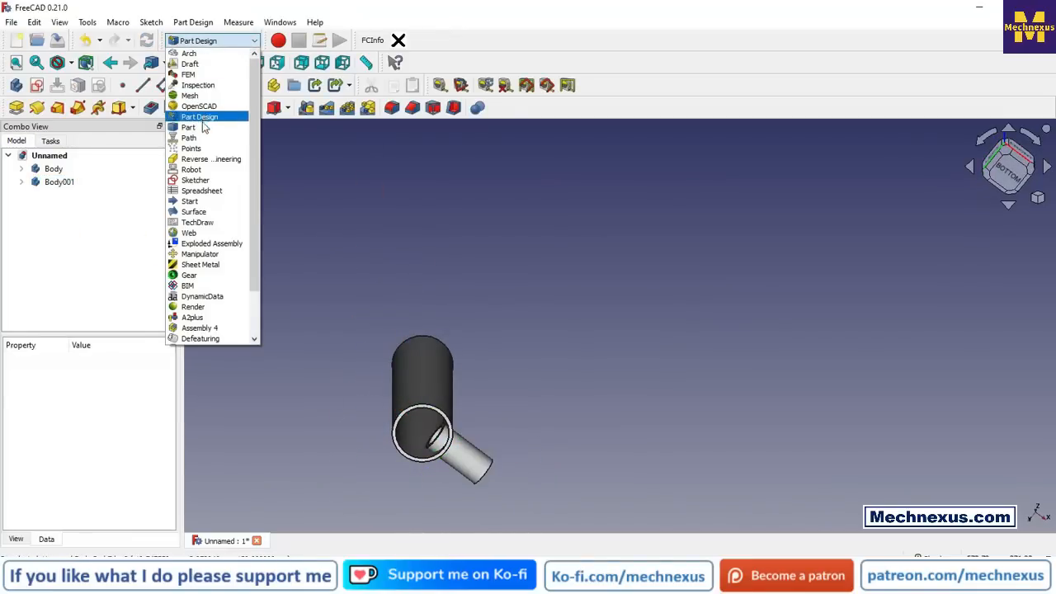
# Step: Switch to the Part workbench and show both pipes in the isometric view
pyautogui.click(200, 123)
pyautogui.click(563, 238)
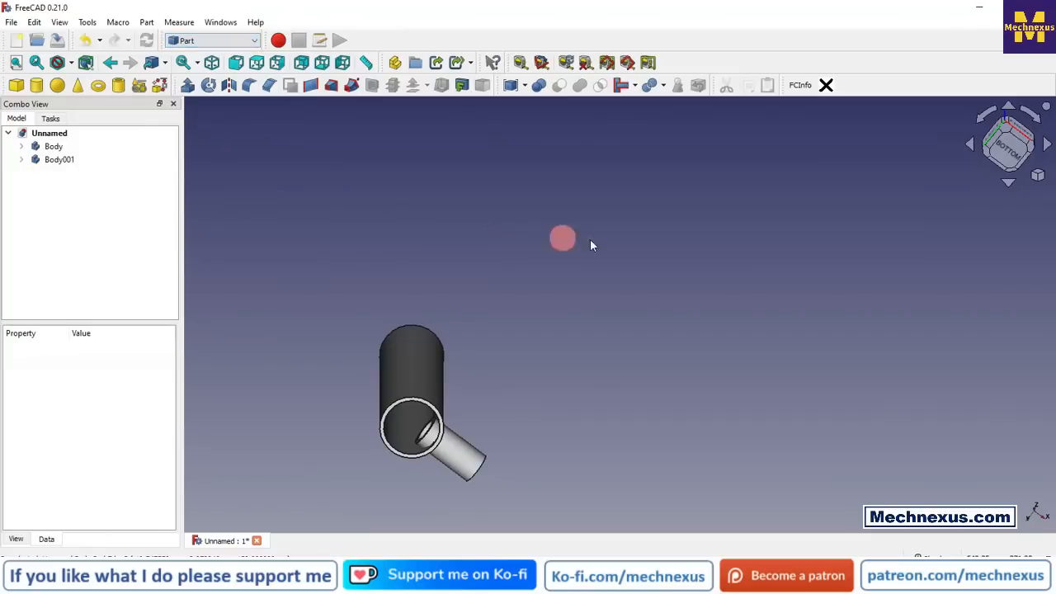
pyautogui.click(1043, 178)
pyautogui.click(940, 216)
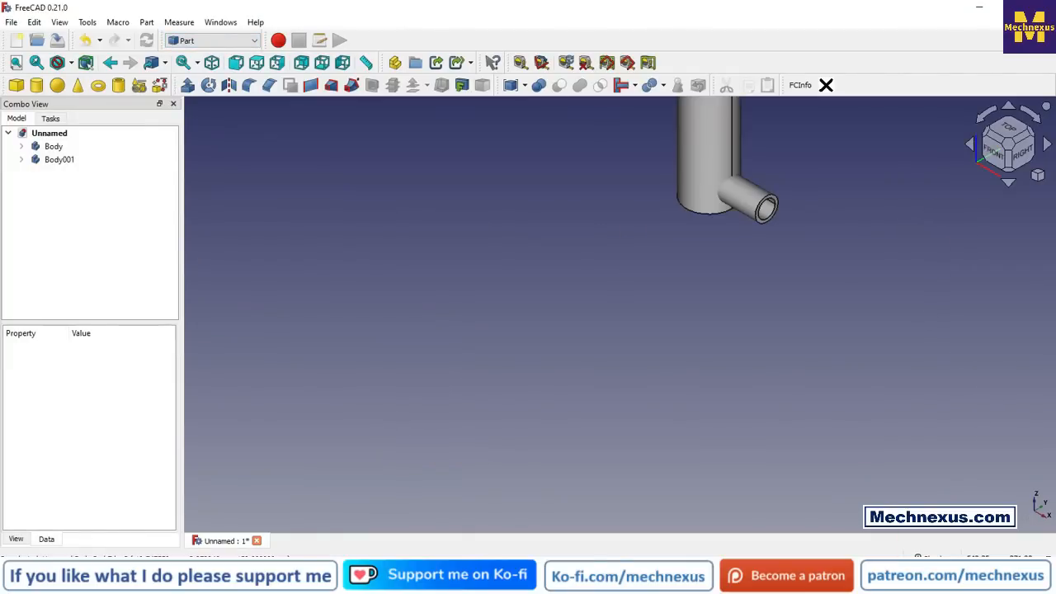
pyautogui.scroll(-4, 608, 471)
pyautogui.scroll(3, 716, 326)
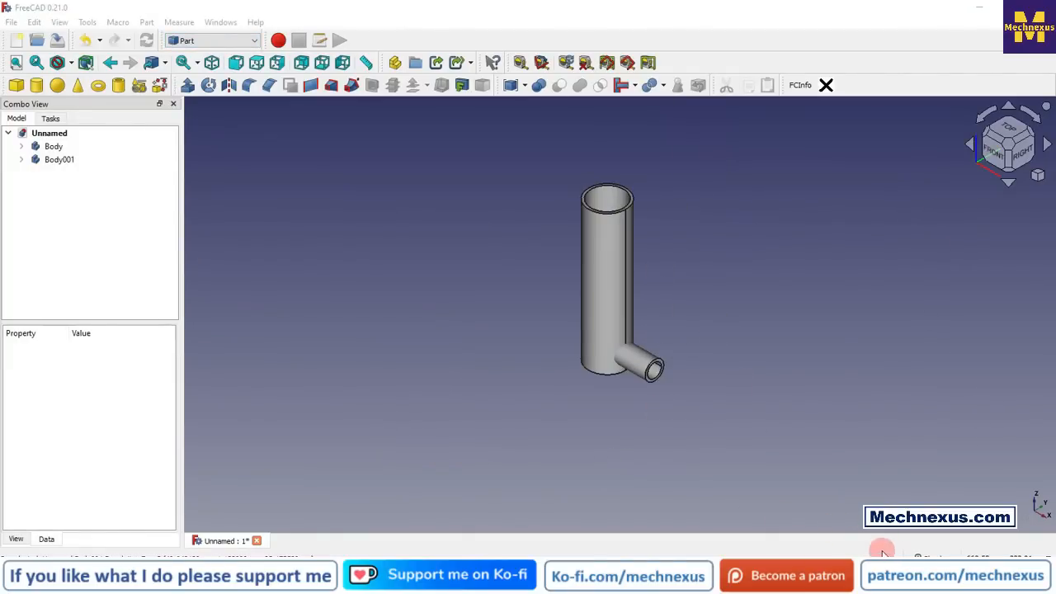
pyautogui.scroll(3, 756, 265)
# Step: Make a cutout in the large pipe body to fit the small pipe body and examine the opening
pyautogui.click(53, 147)
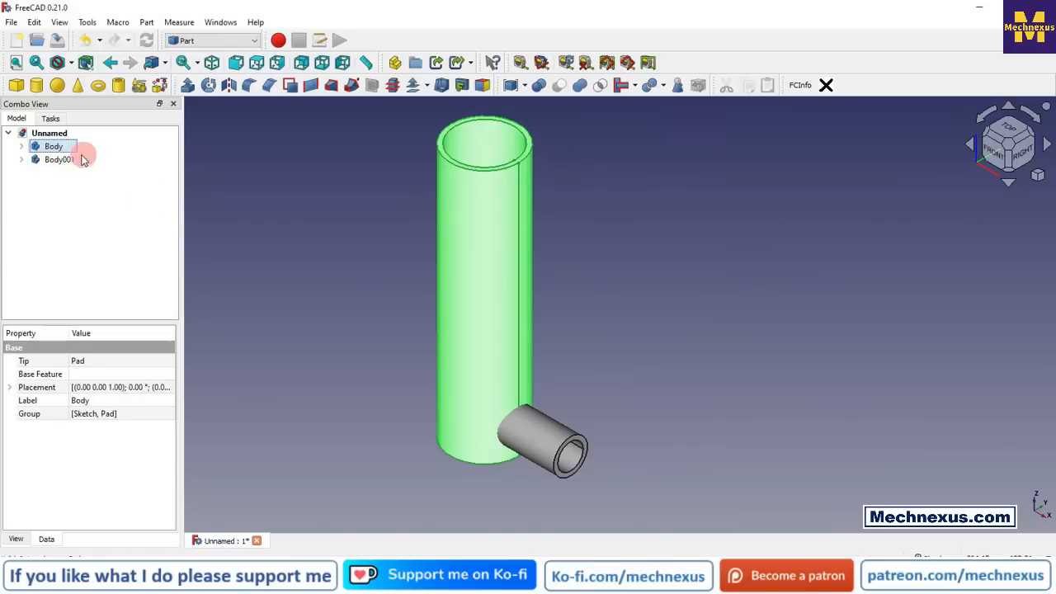
pyautogui.keyDown('ctrl'); pyautogui.click(60, 160); pyautogui.keyUp('ctrl')
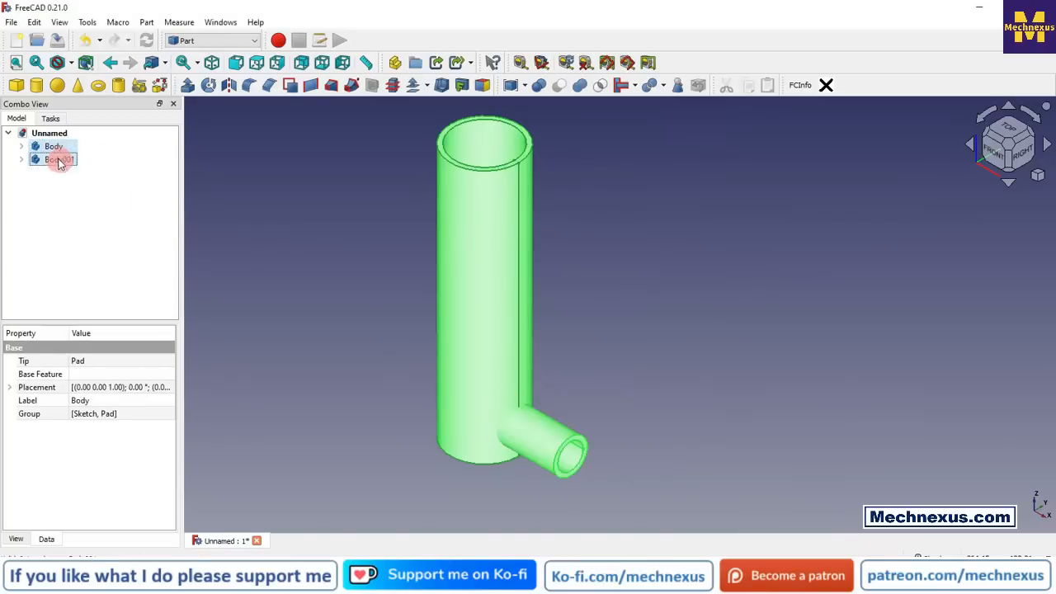
pyautogui.click(634, 87)
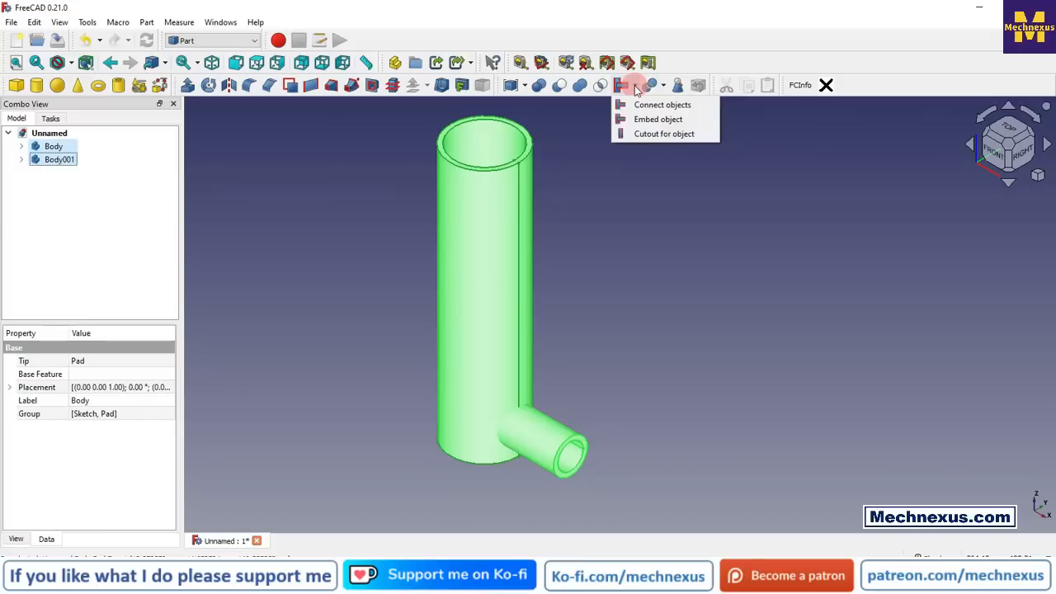
pyautogui.click(660, 134)
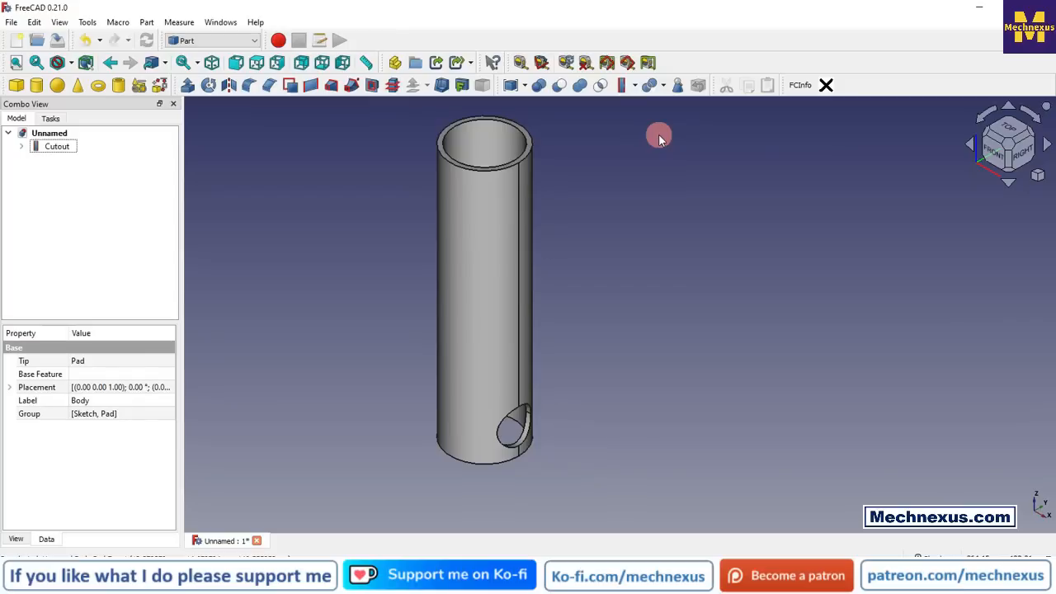
pyautogui.scroll(2, 505, 439)
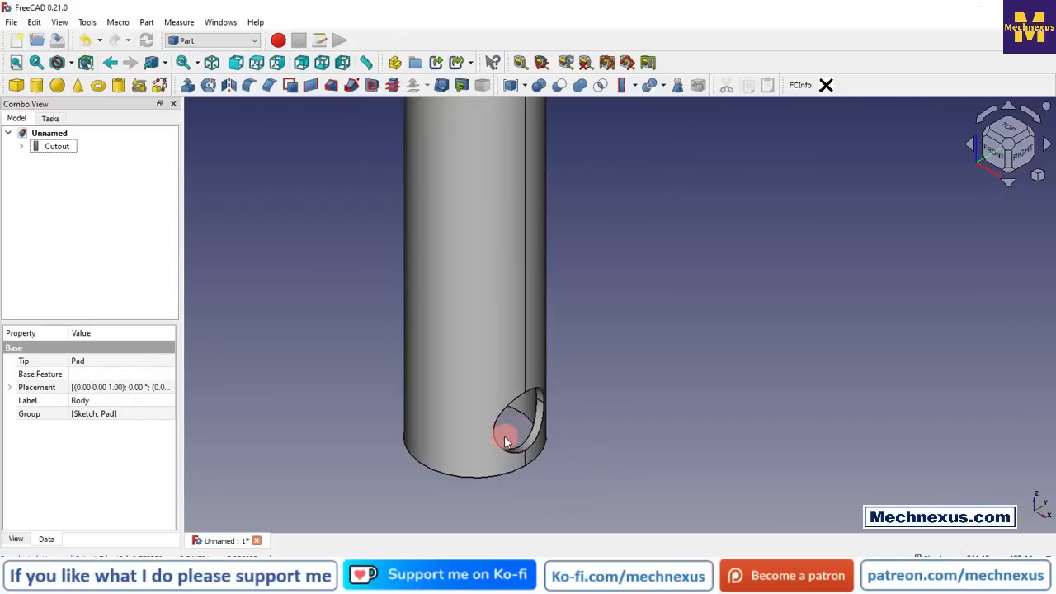
pyautogui.moveTo(527, 427); pyautogui.dragTo(489, 348, button='middle')
pyautogui.scroll(-3, 495, 273)
pyautogui.scroll(-1, 513, 503)
pyautogui.scroll(5, 492, 514)
pyautogui.moveTo(515, 509); pyautogui.dragTo(558, 554, button='middle')
# Step: Delete the cutout to restore the two separate pipe bodies
pyautogui.rightClick(61, 157)
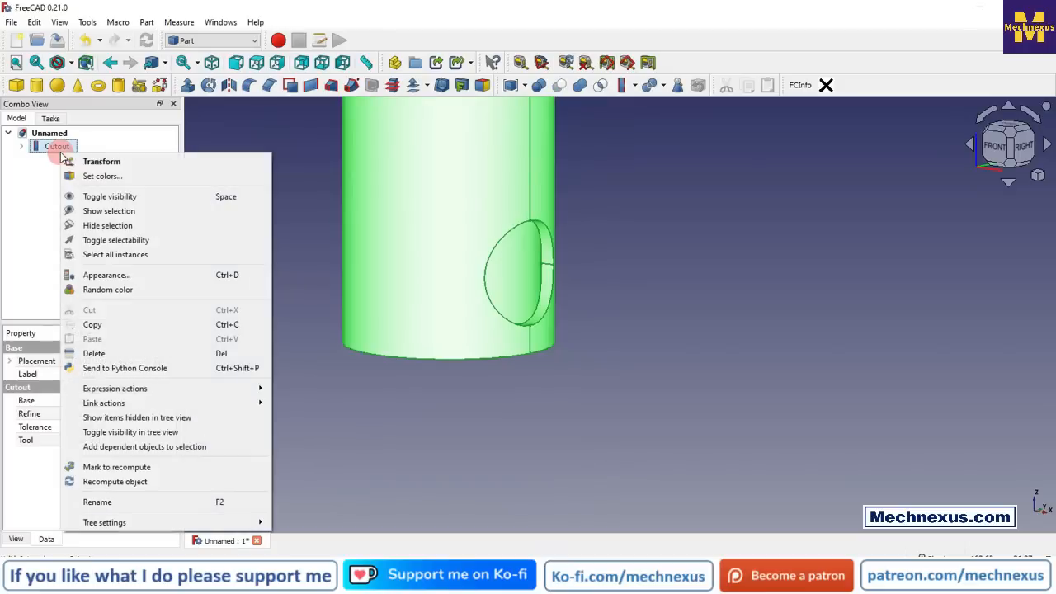
pyautogui.click(100, 352)
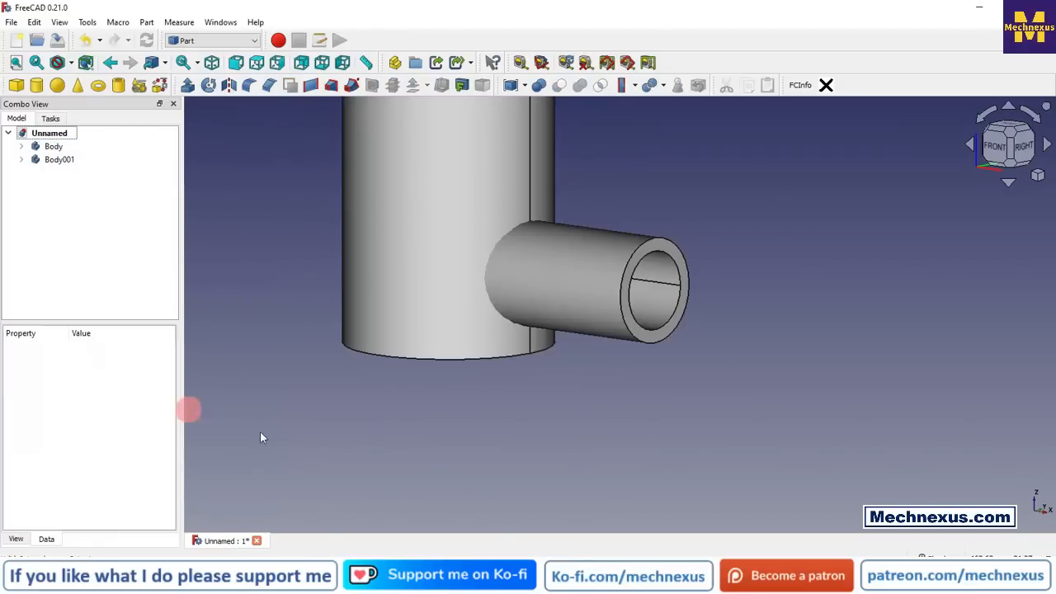
# Step: Embed the small pipe body into the large pipe body and inspect the joined shape from below
pyautogui.scroll(-5, 420, 468)
pyautogui.click(45, 149)
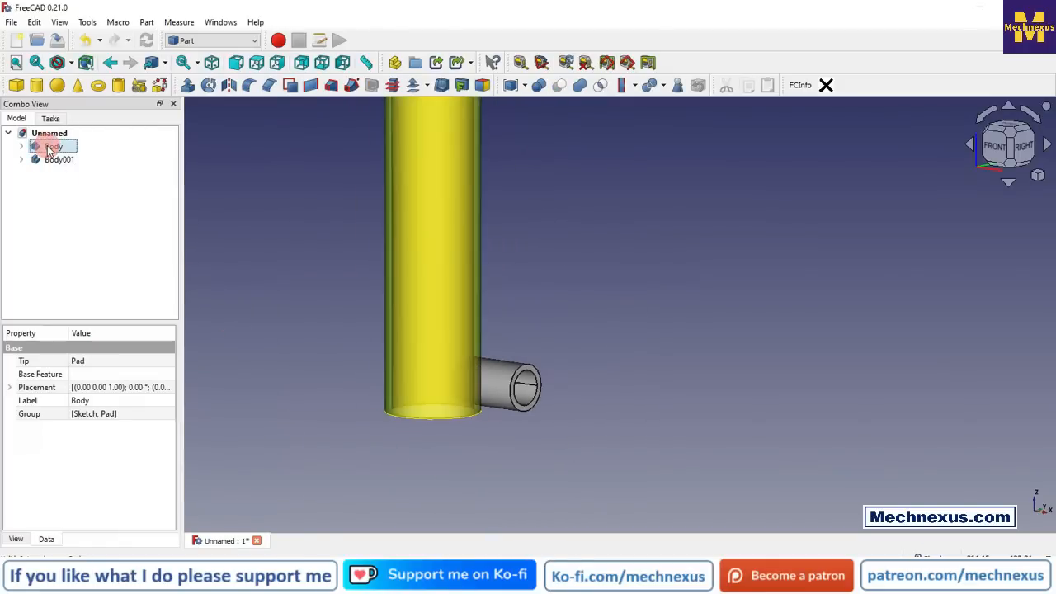
pyautogui.keyDown('ctrl'); pyautogui.click(53, 159); pyautogui.keyUp('ctrl')
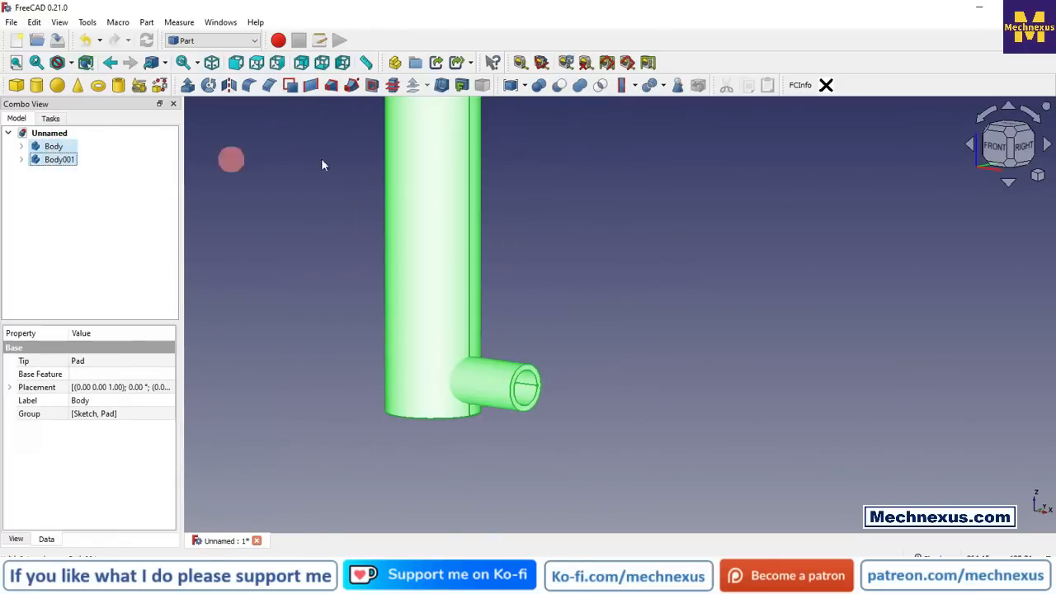
pyautogui.click(640, 88)
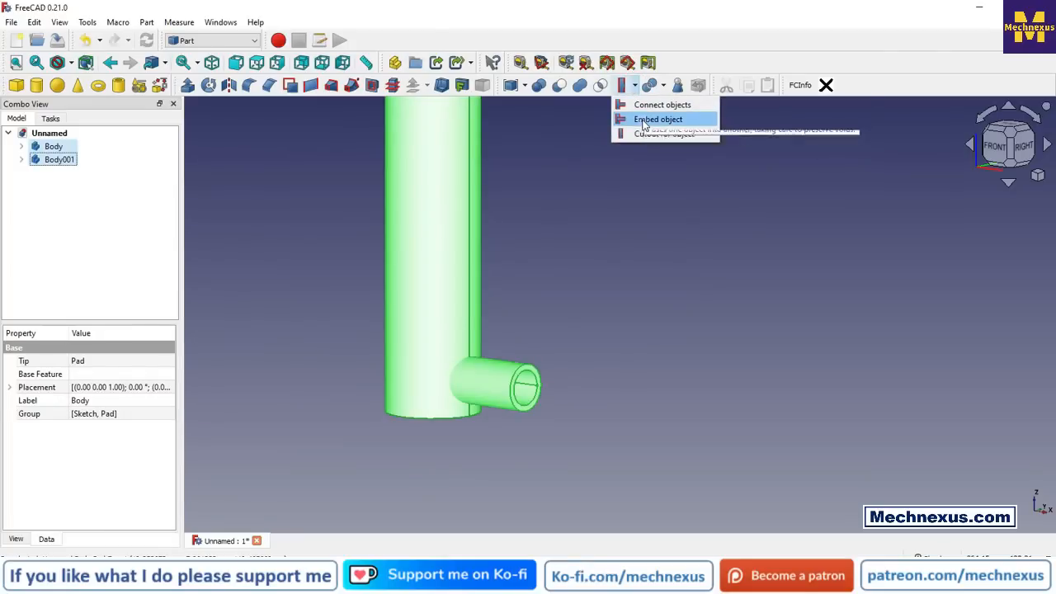
pyautogui.click(643, 120)
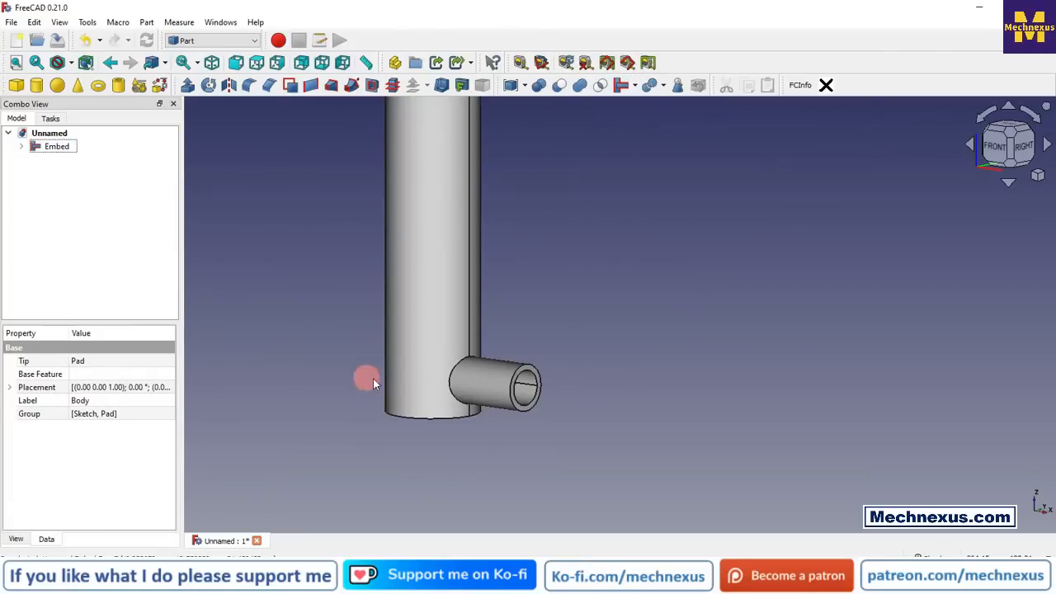
pyautogui.moveTo(483, 405); pyautogui.dragTo(542, 410, button='middle')
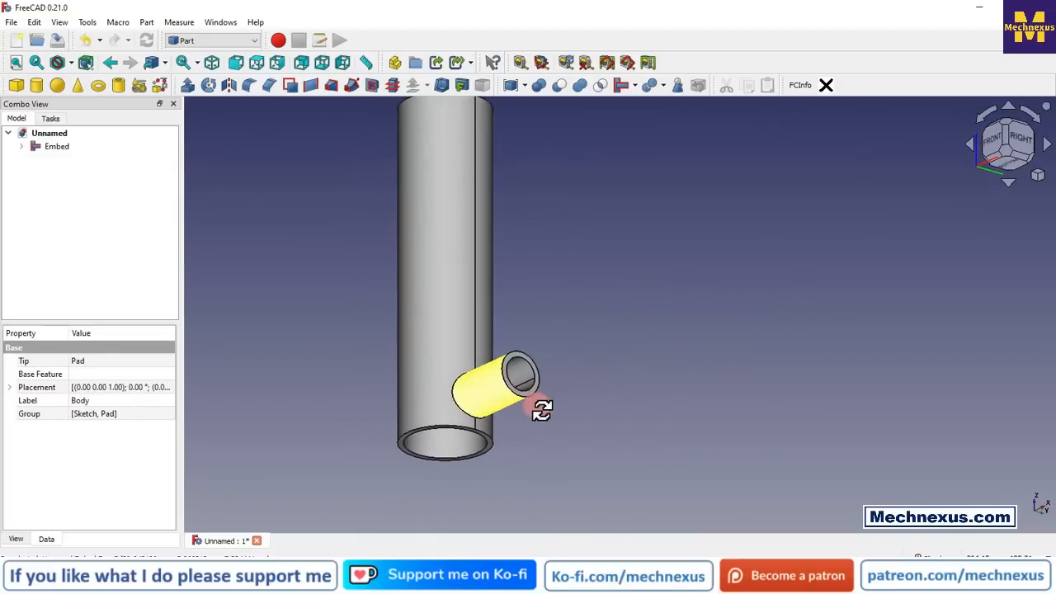
# Step: Section the embedded pipes with a persistent Y cut at offset 0.00 and examine the joint from the front
pyautogui.click(1038, 178)
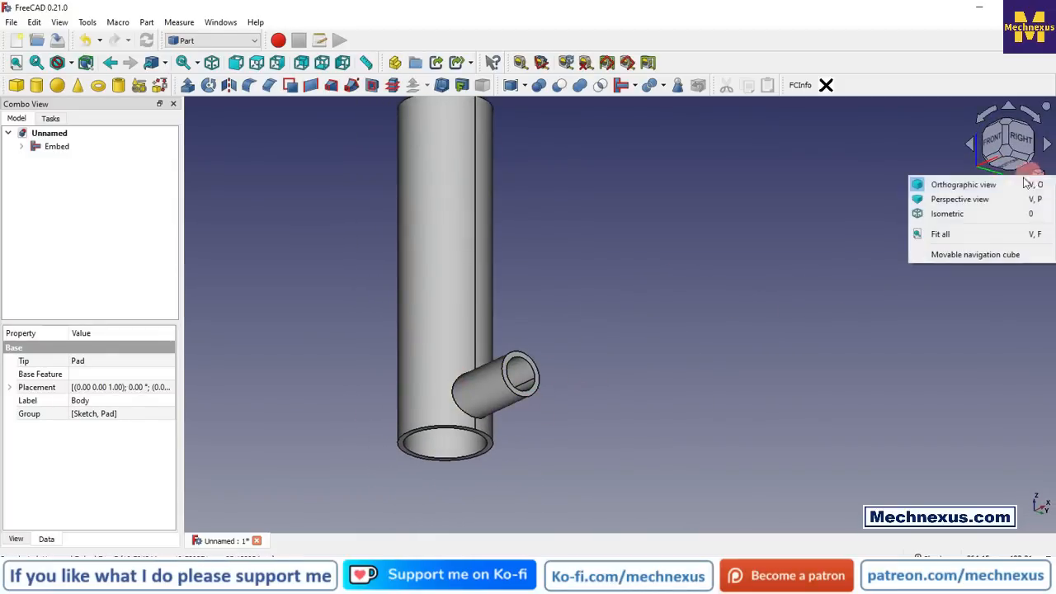
pyautogui.click(934, 216)
pyautogui.scroll(2, 696, 307)
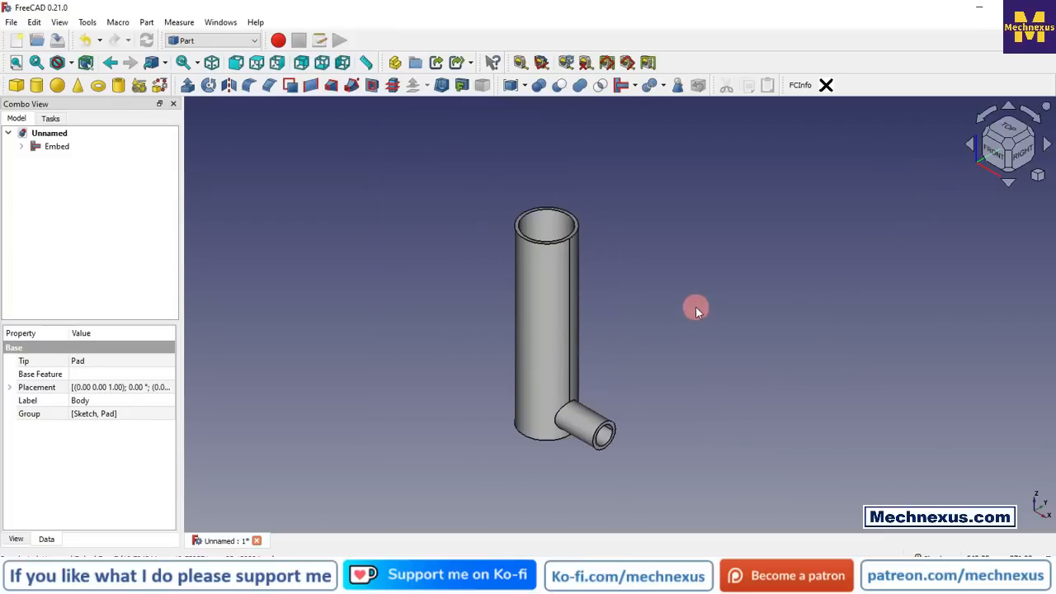
pyautogui.click(58, 25)
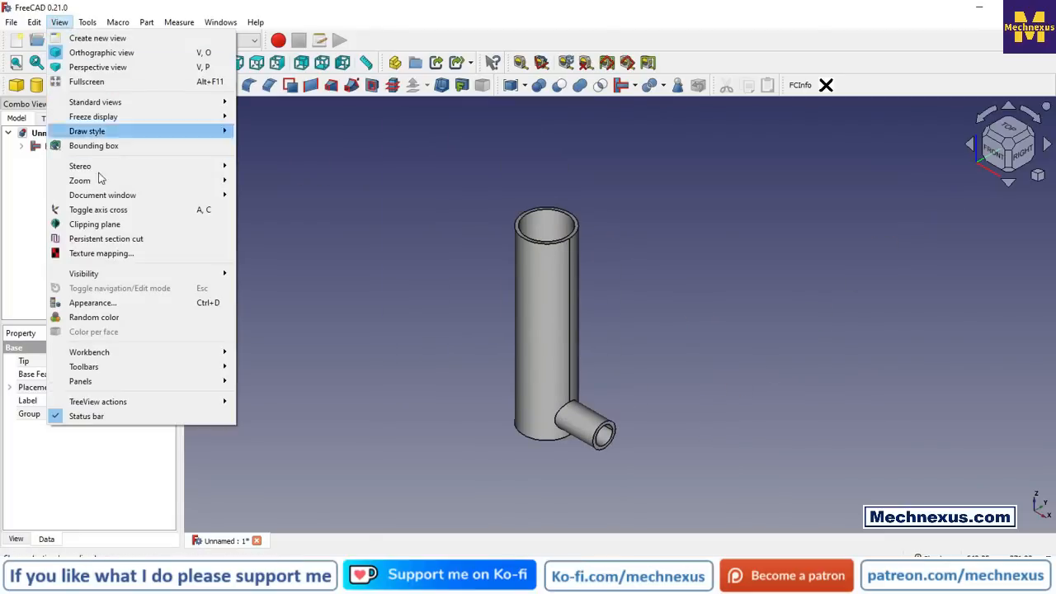
pyautogui.click(102, 240)
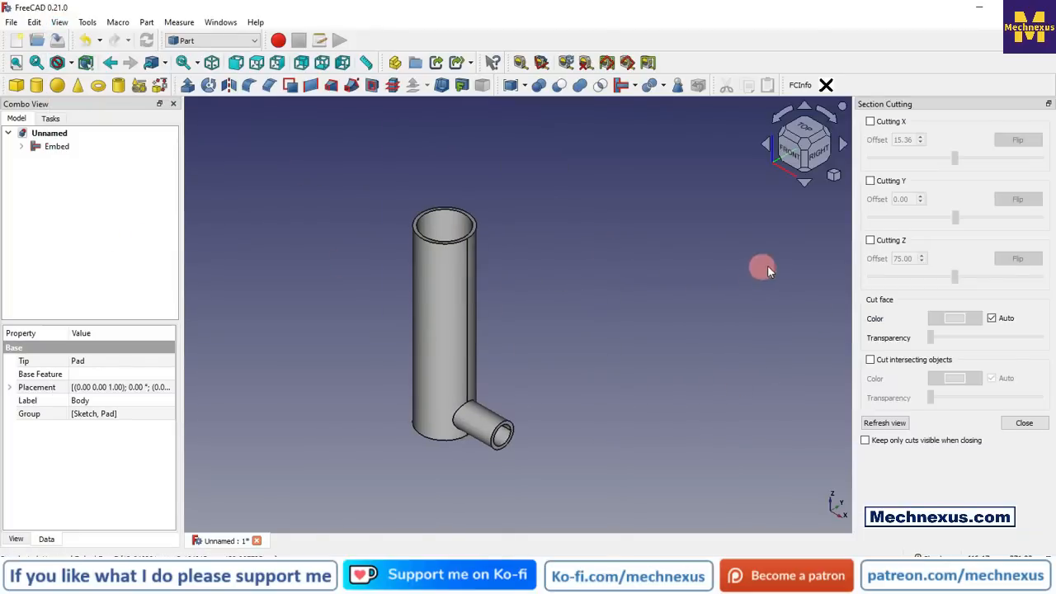
pyautogui.click(870, 241)
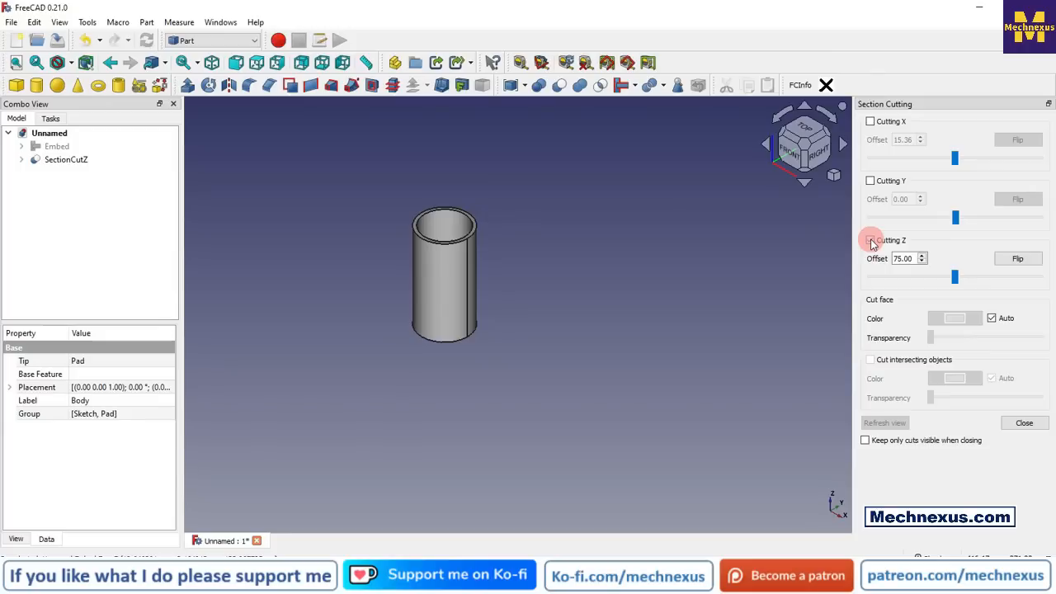
pyautogui.click(870, 241)
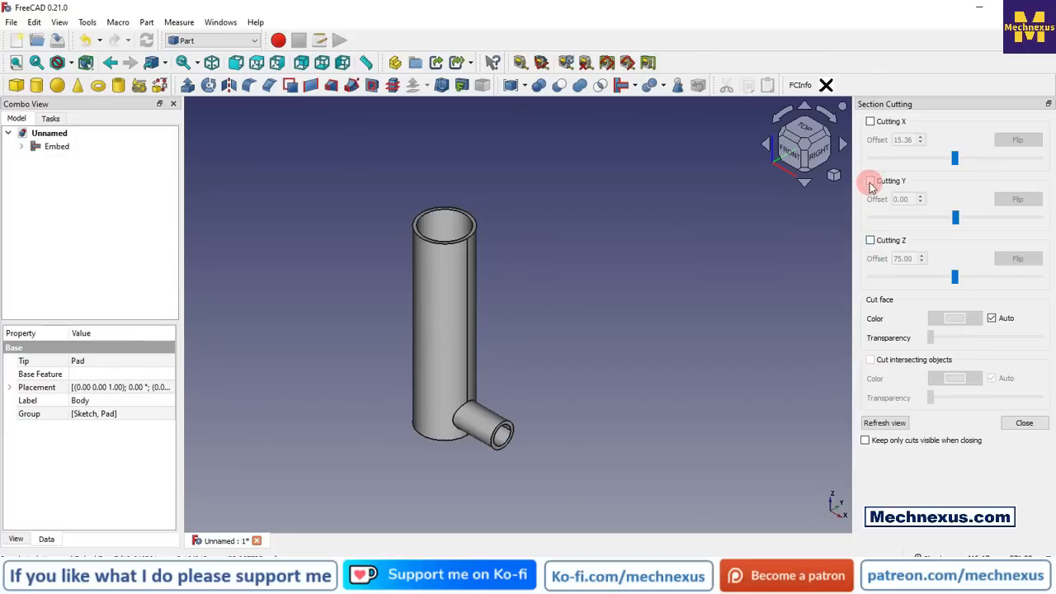
pyautogui.click(871, 182)
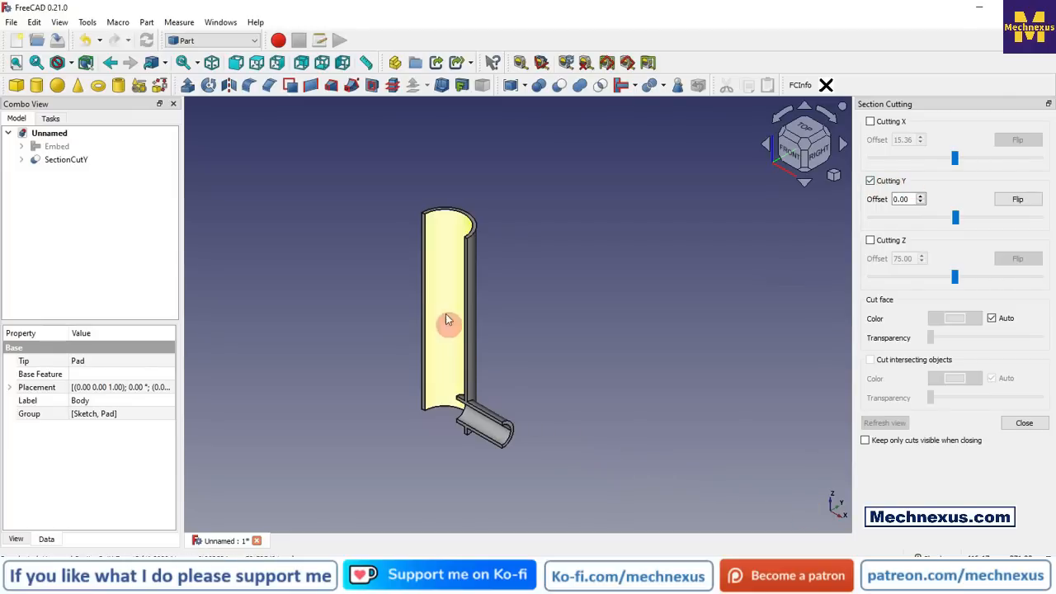
pyautogui.scroll(2, 465, 426)
pyautogui.moveTo(457, 432); pyautogui.dragTo(614, 337, button='middle')
pyautogui.scroll(5, 484, 432)
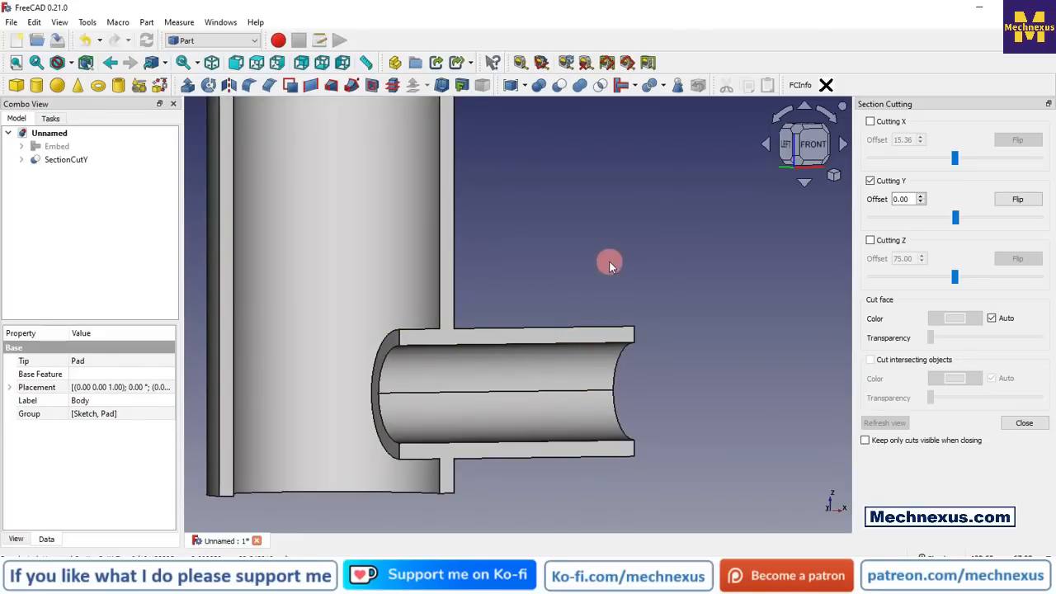
# Step: Close the section cutting and show the embedded pipes in the isometric view
pyautogui.click(610, 261)
pyautogui.click(1023, 423)
pyautogui.scroll(-2, 804, 334)
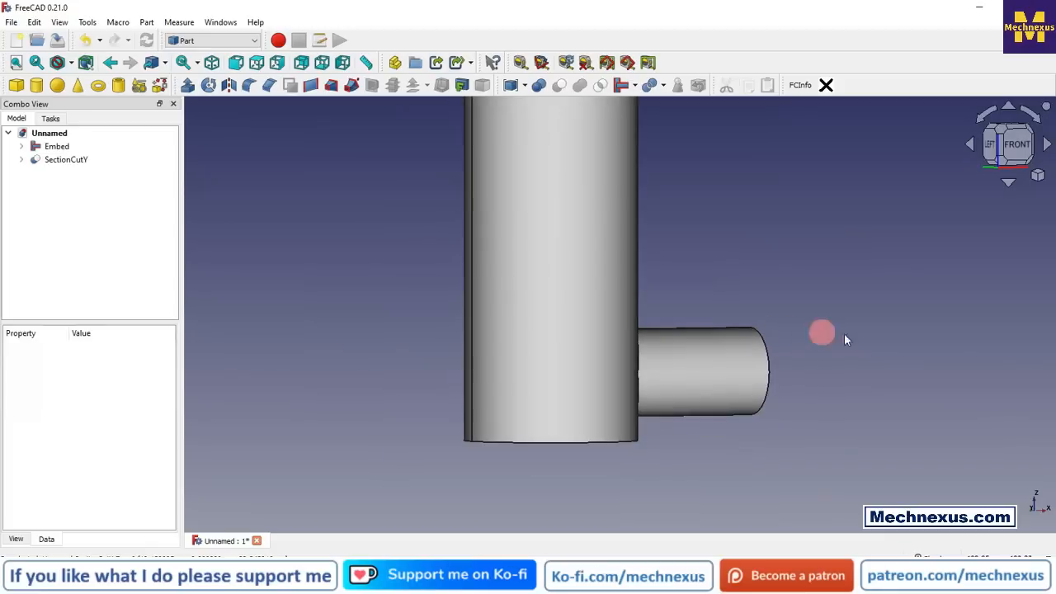
pyautogui.click(1038, 179)
pyautogui.click(990, 215)
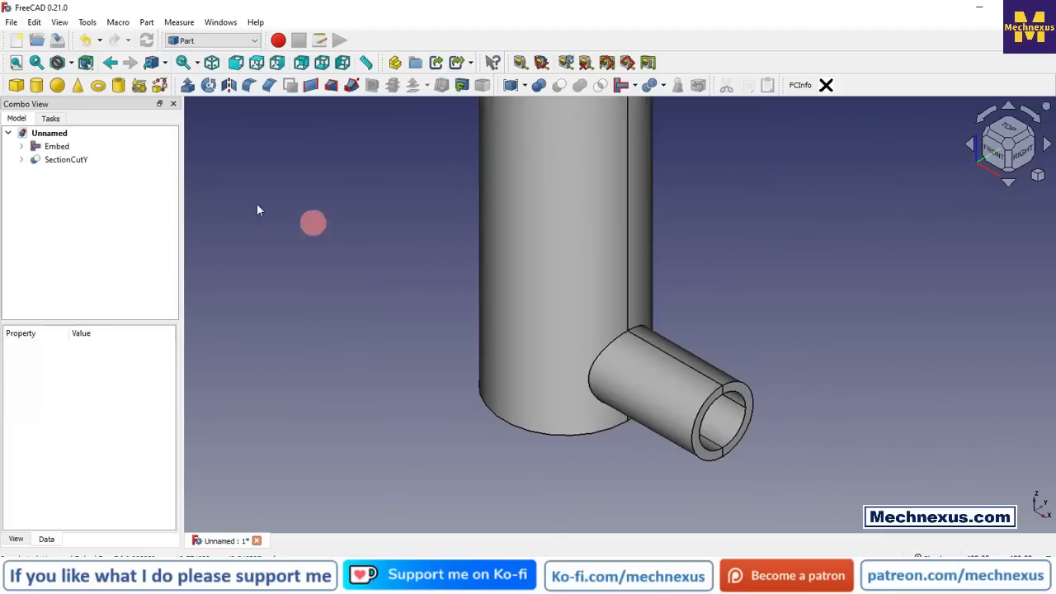
# Step: Delete the Y section cut together with its leftover SectionCutCompound, Embed_CutLink and SectionCutBoxY objects
pyautogui.click(80, 161)
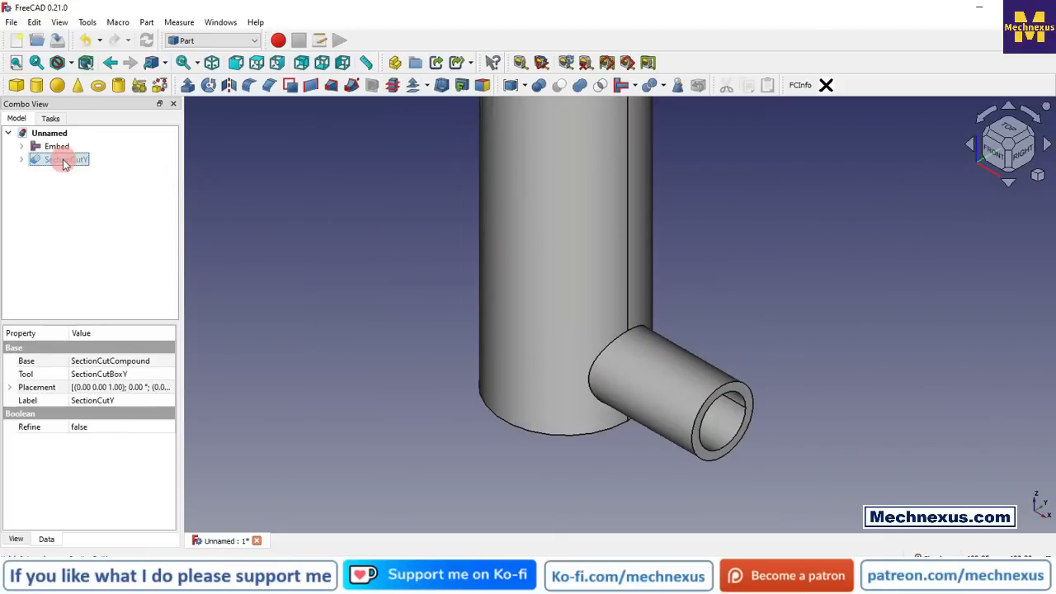
pyautogui.rightClick(64, 163)
pyautogui.click(91, 358)
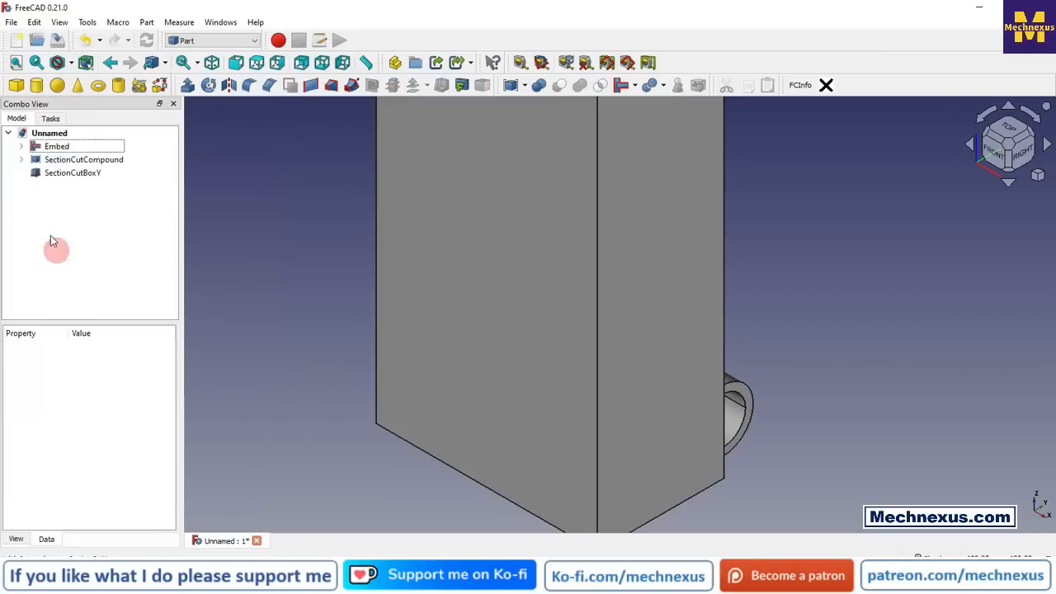
pyautogui.click(66, 159)
pyautogui.click(21, 159)
pyautogui.click(70, 172)
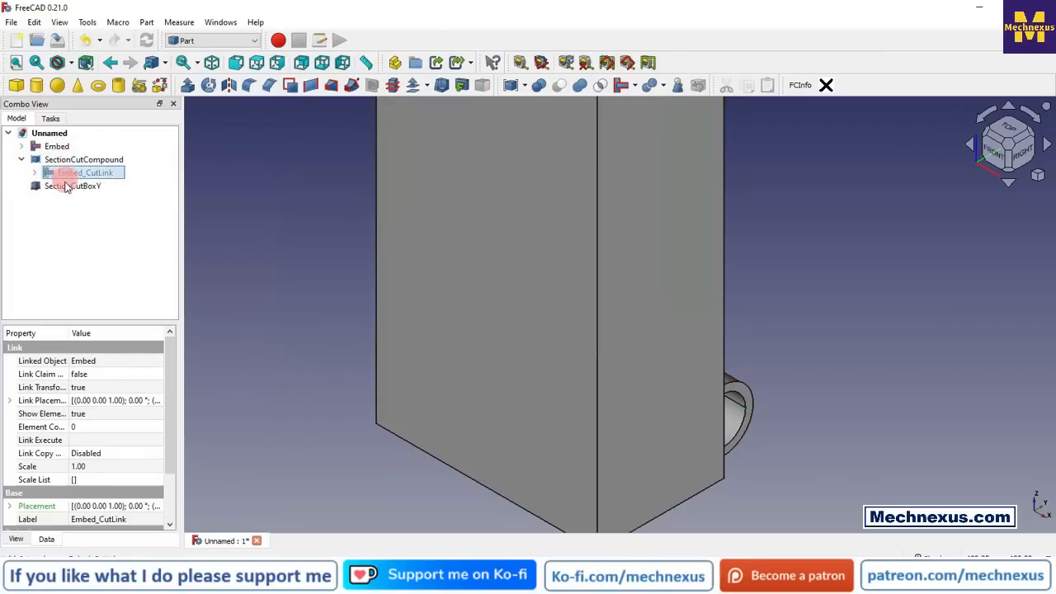
pyautogui.click(62, 185)
pyautogui.click(64, 161)
pyautogui.rightClick(64, 161)
pyautogui.click(104, 329)
# Step: Delete the Embed feature to restore the two separate pipe bodies
pyautogui.click(56, 146)
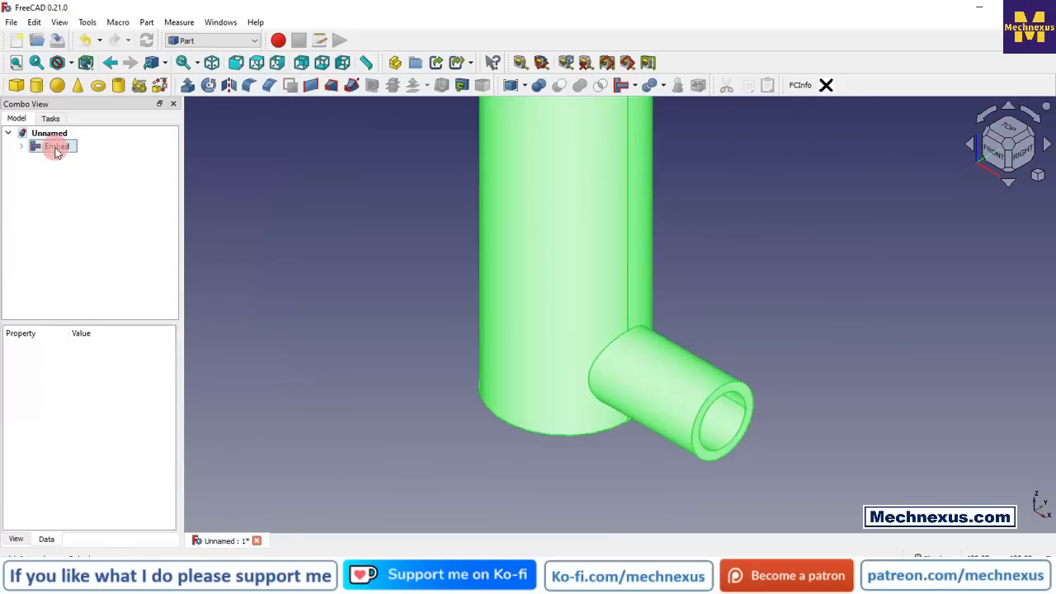
pyautogui.rightClick(57, 146)
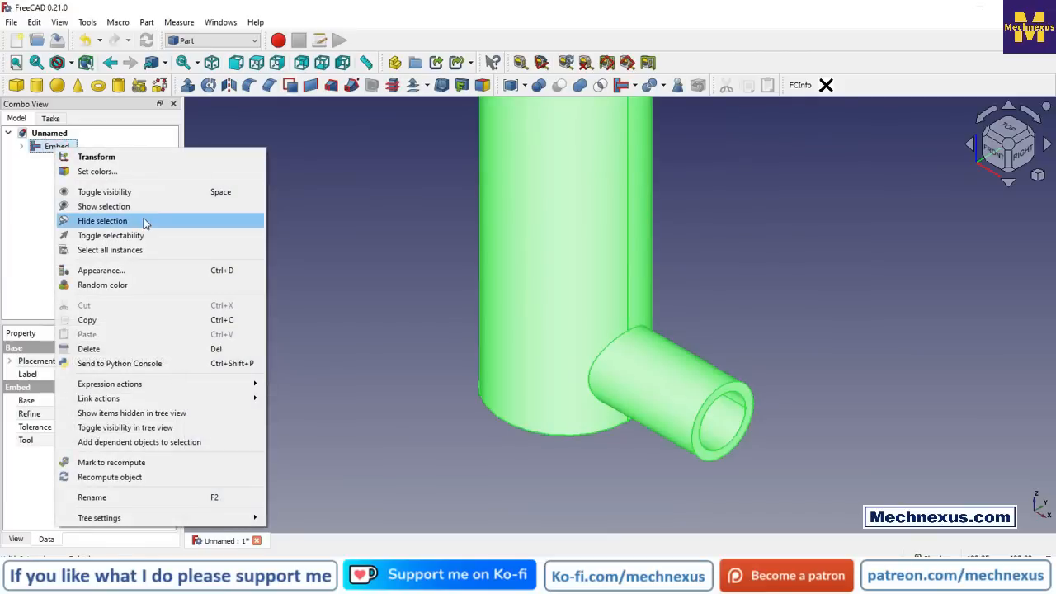
pyautogui.click(91, 349)
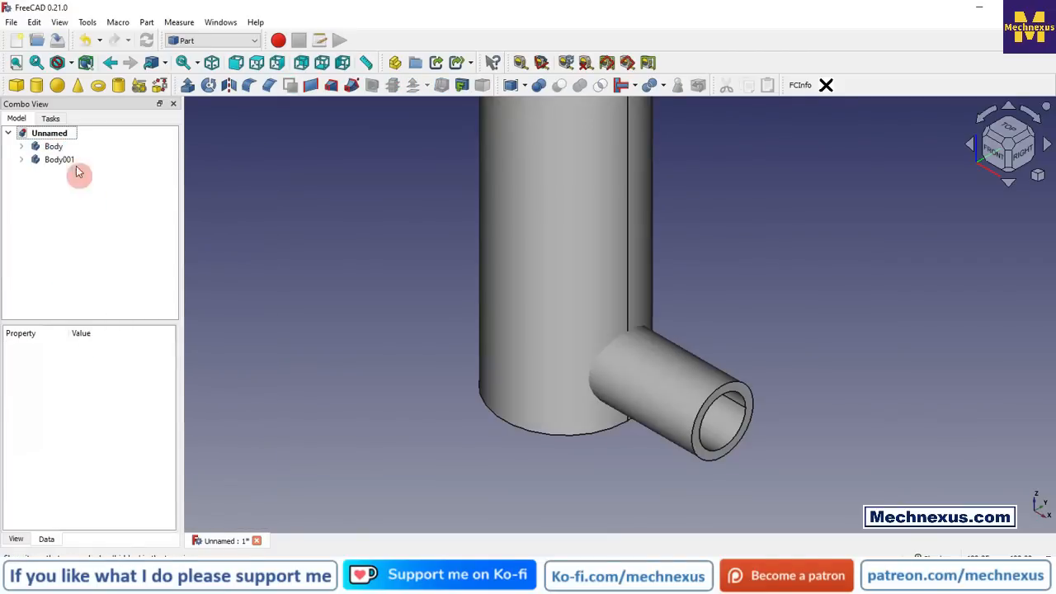
# Step: Connect the large and small pipe bodies with the Connect objects operation
pyautogui.scroll(-4, 398, 355)
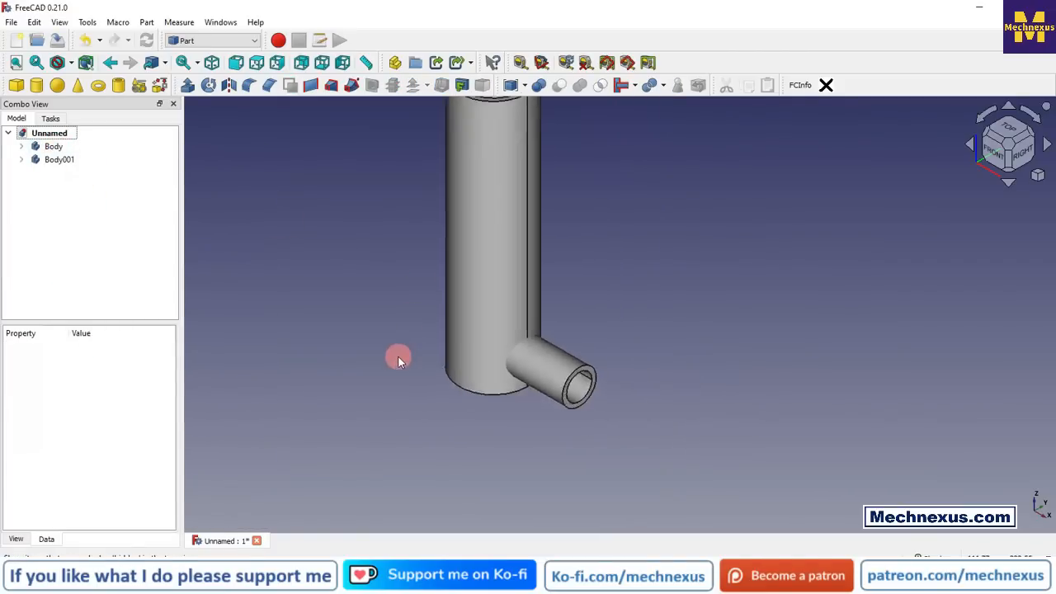
pyautogui.click(53, 146)
pyautogui.keyDown('ctrl'); pyautogui.click(59, 159); pyautogui.keyUp('ctrl')
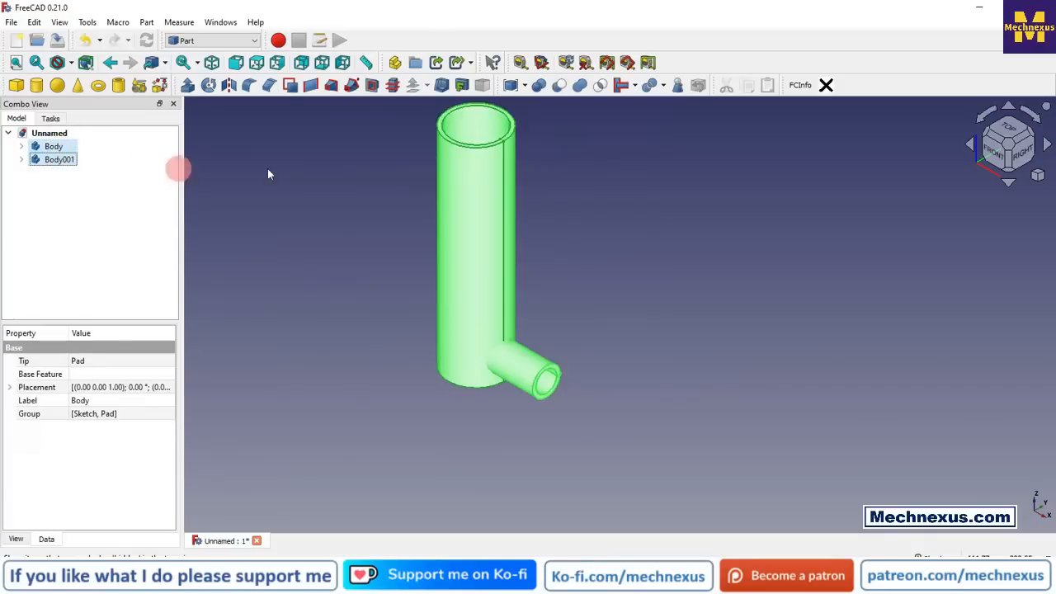
pyautogui.click(635, 86)
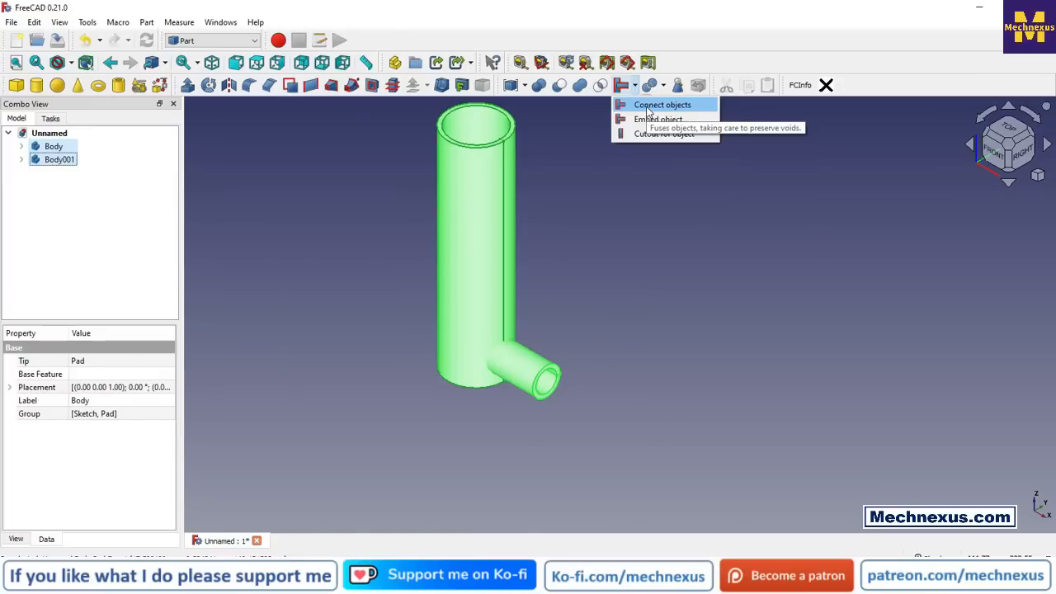
pyautogui.click(649, 106)
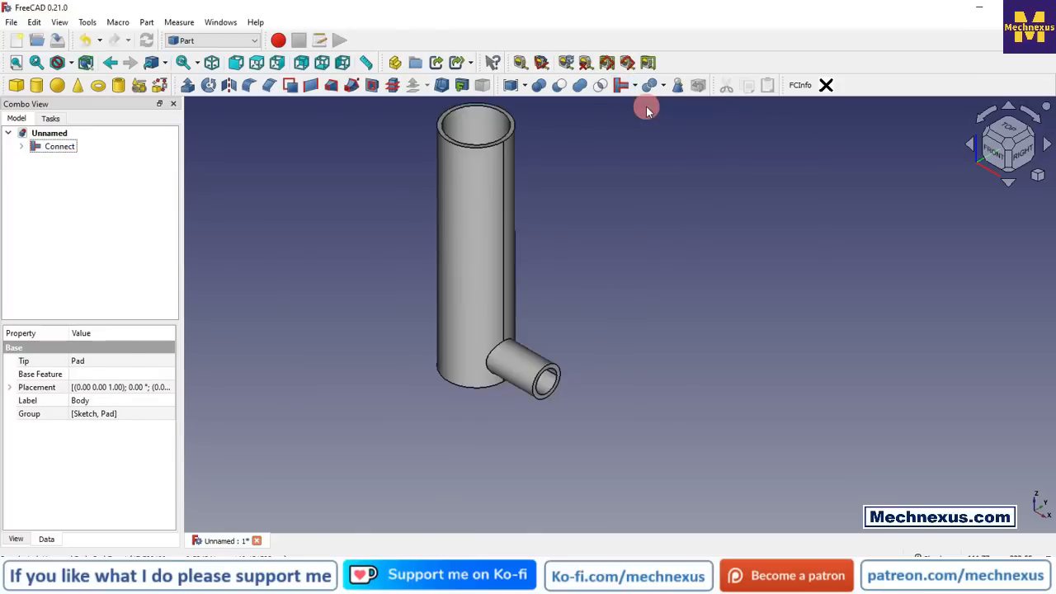
# Step: Examine the connected pipes' joint from below through the large pipe's open end, then return to the isometric view
pyautogui.moveTo(386, 367); pyautogui.dragTo(685, 238, button='middle')
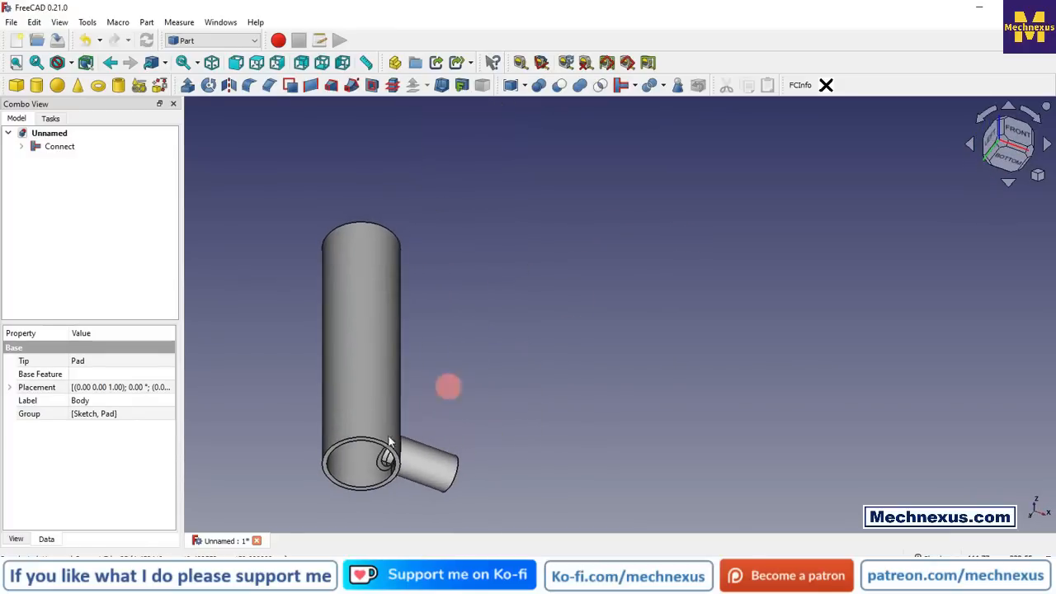
pyautogui.scroll(1, 360, 501)
pyautogui.scroll(3, 361, 501)
pyautogui.scroll(1, 401, 453)
pyautogui.moveTo(403, 453); pyautogui.dragTo(448, 427, button='middle')
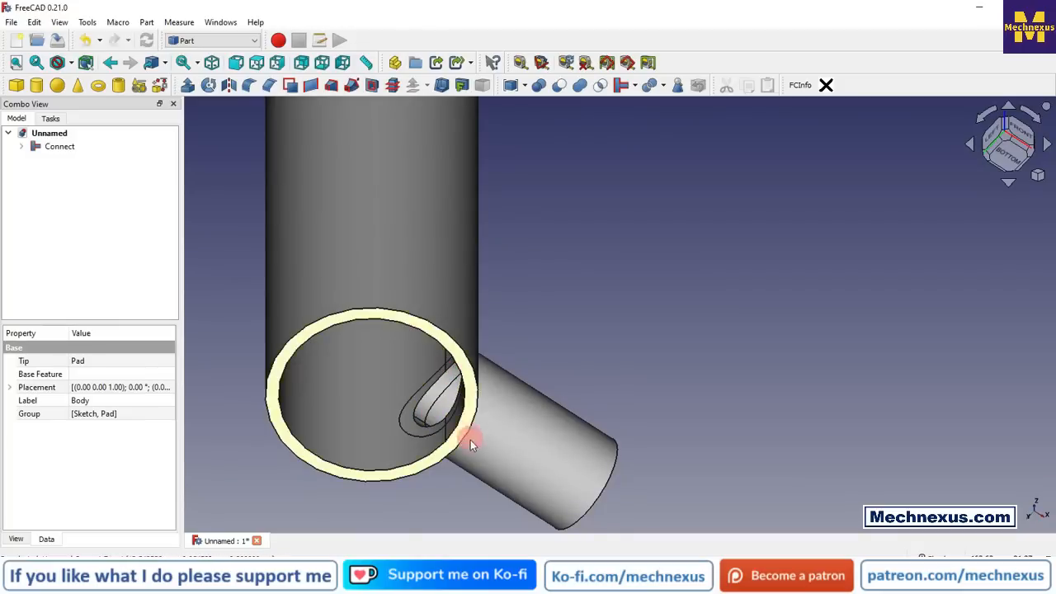
pyautogui.moveTo(455, 405); pyautogui.dragTo(701, 372, button='middle')
pyautogui.click(1038, 179)
pyautogui.click(955, 216)
pyautogui.scroll(-5, 639, 396)
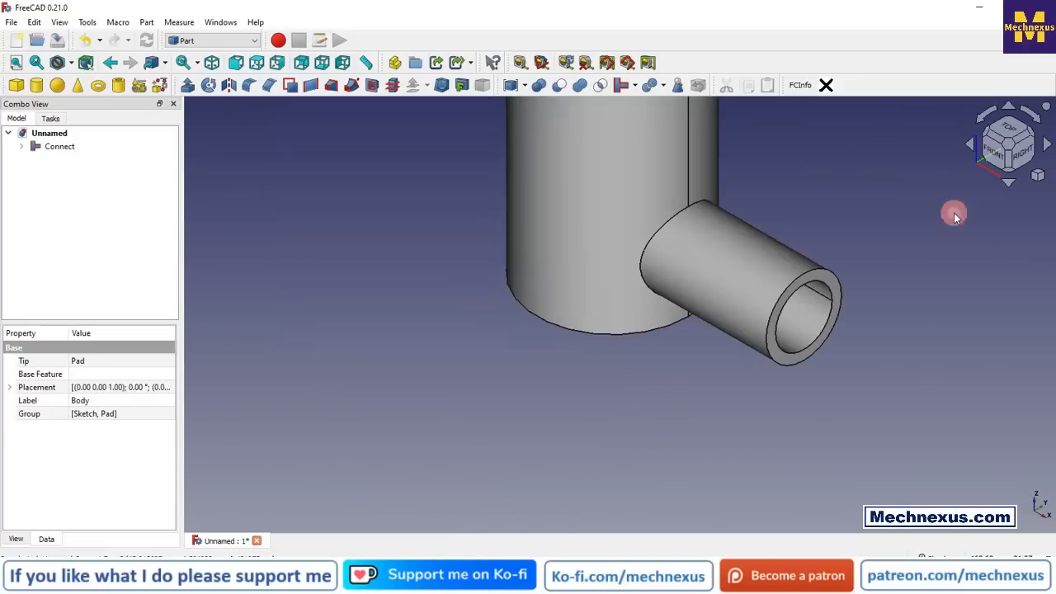
pyautogui.scroll(3, 642, 397)
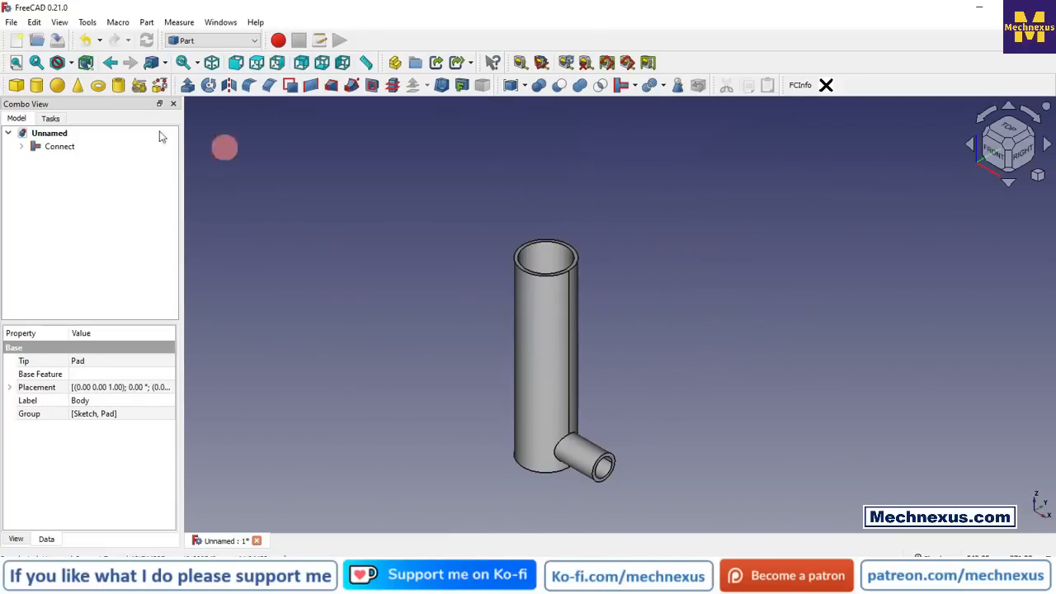
# Step: Section the connected pipes with a persistent Y cut at offset 0.00 and examine the passage between them
pyautogui.click(59, 24)
pyautogui.click(71, 239)
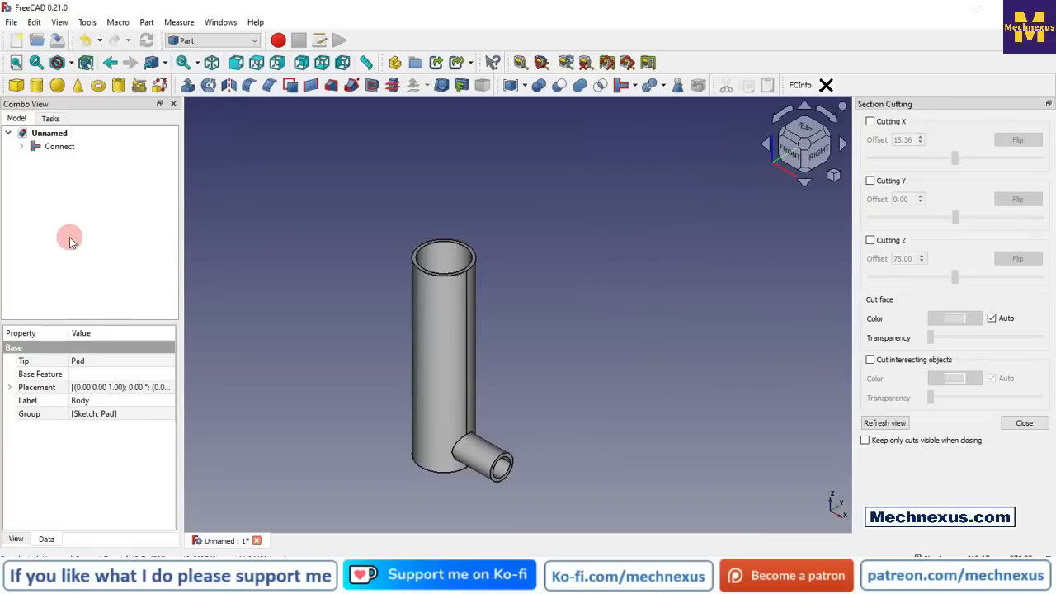
pyautogui.click(871, 181)
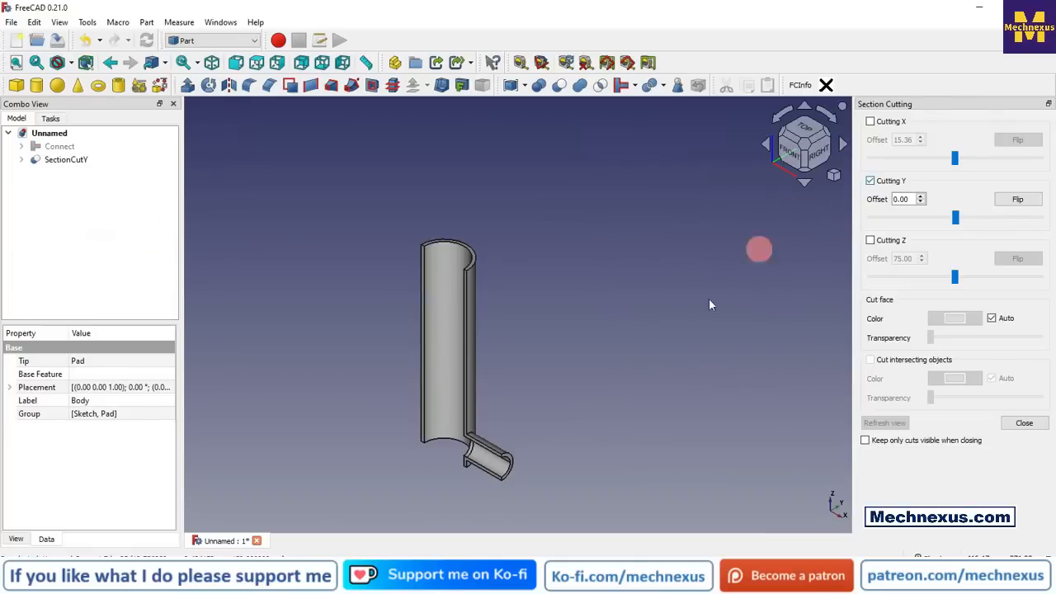
pyautogui.scroll(6, 502, 426)
pyautogui.moveTo(646, 375); pyautogui.dragTo(655, 319, button='middle')
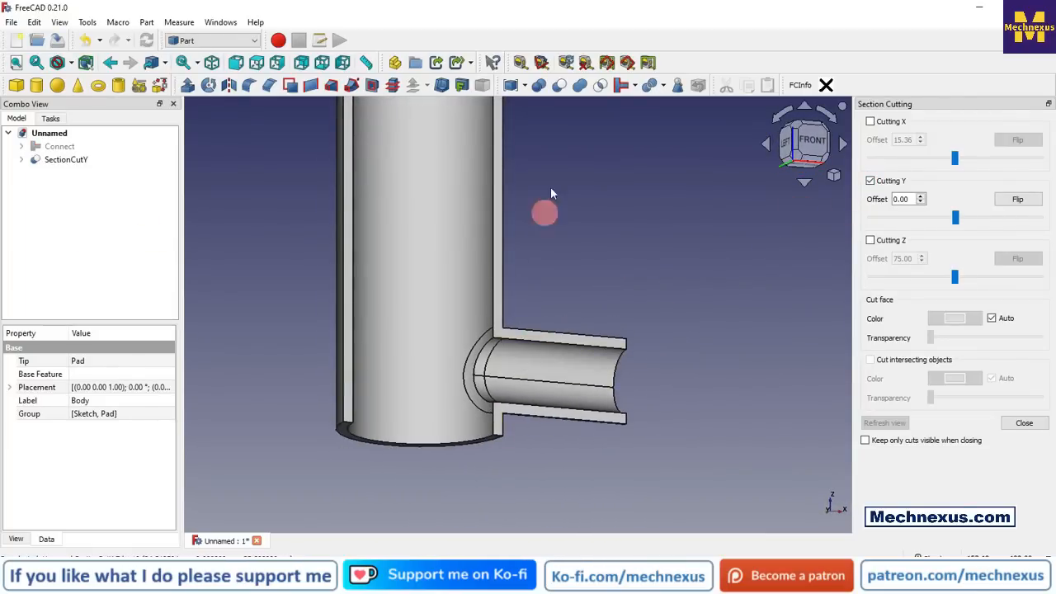
pyautogui.click(633, 85)
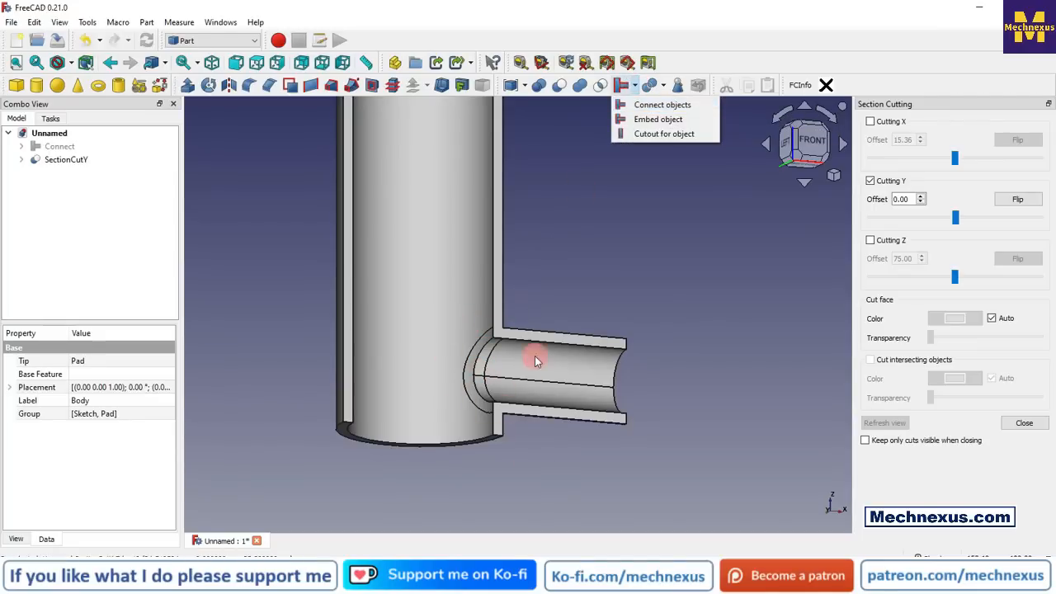
pyautogui.click(283, 254)
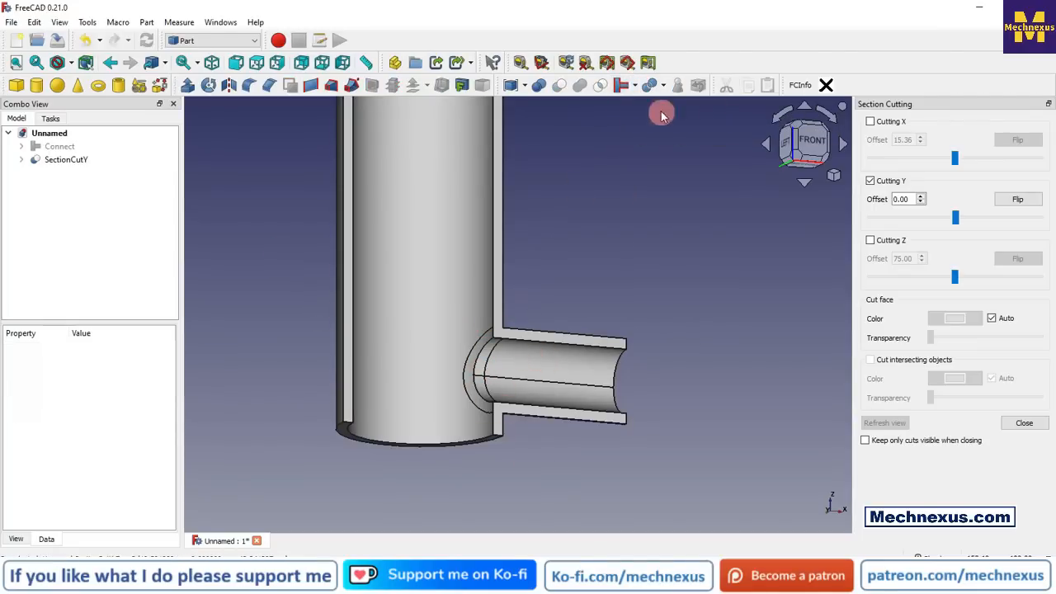
pyautogui.click(637, 88)
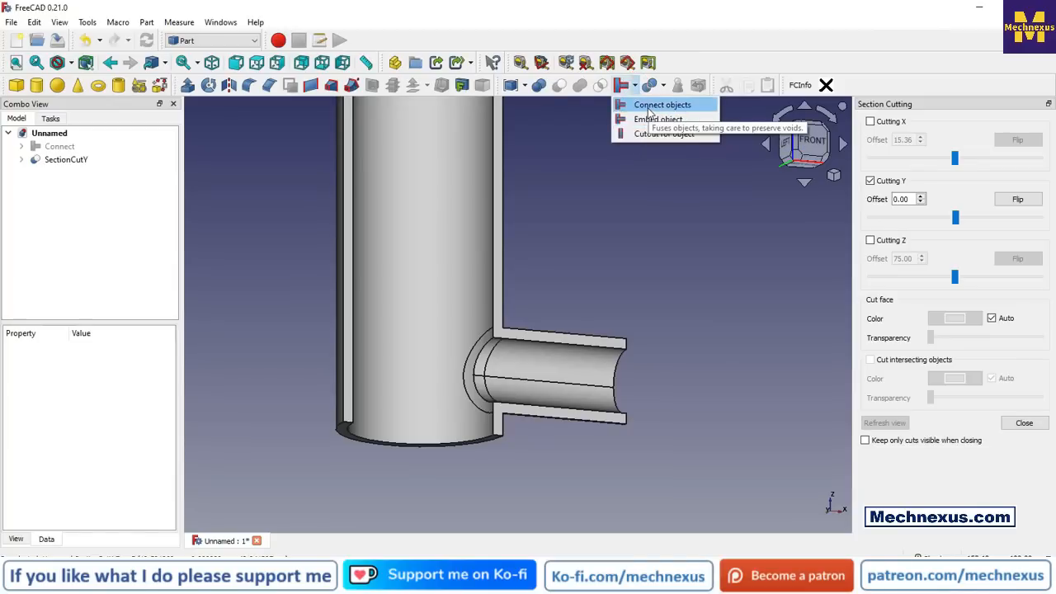
# Step: Make the full Connect body visible again and hide the SectionCutY section
pyautogui.click(556, 255)
pyautogui.scroll(-3, 517, 326)
pyautogui.moveTo(580, 230); pyautogui.dragTo(434, 308, button='middle')
pyautogui.scroll(-4, 387, 417)
pyautogui.scroll(2, 462, 351)
pyautogui.click(56, 146)
pyautogui.press('space')
pyautogui.click(65, 159)
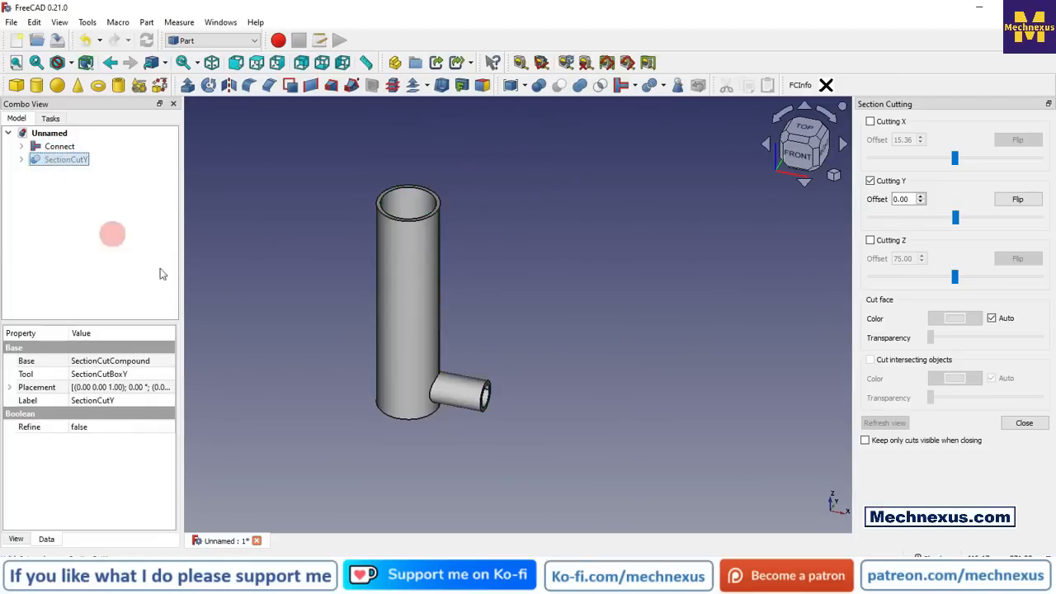
# Step: Close the section cutting tool and inspect the outside of the uncut connected pipes from an angle above
pyautogui.moveTo(438, 372); pyautogui.dragTo(510, 438, button='middle')
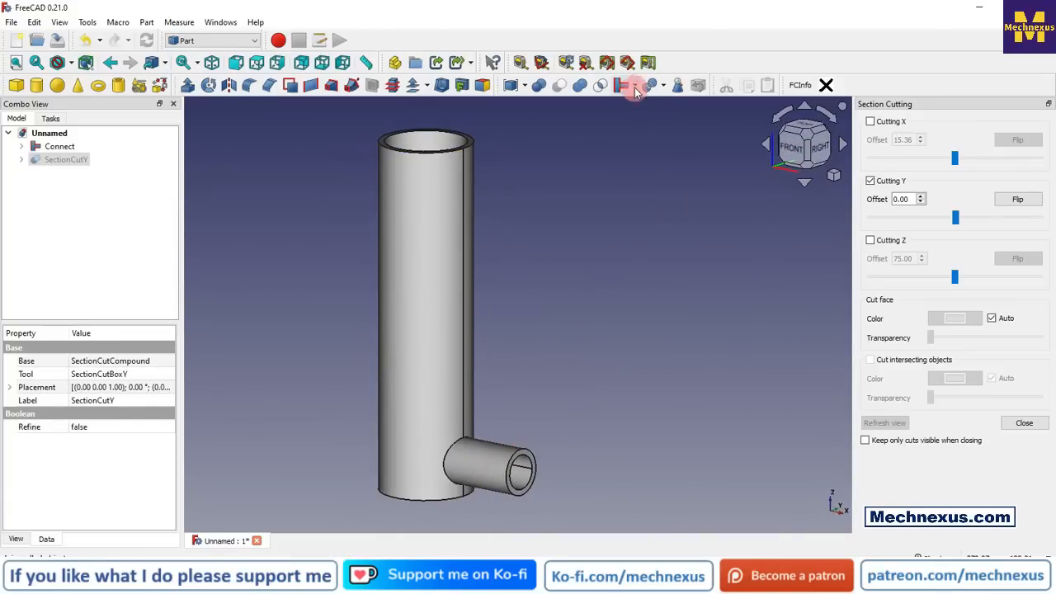
pyautogui.moveTo(556, 332); pyautogui.dragTo(618, 323, button='middle')
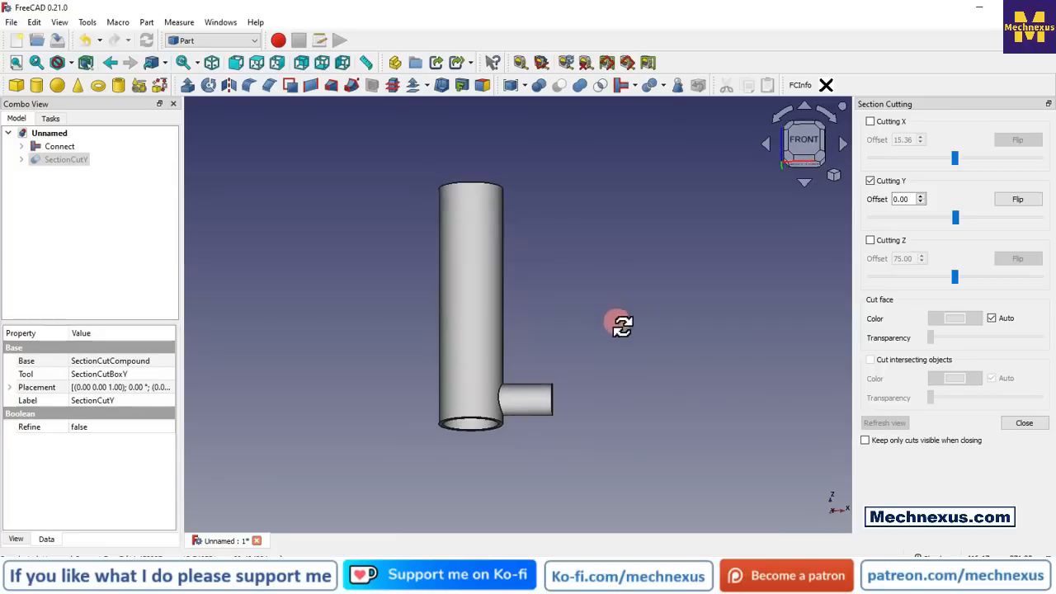
pyautogui.click(1023, 424)
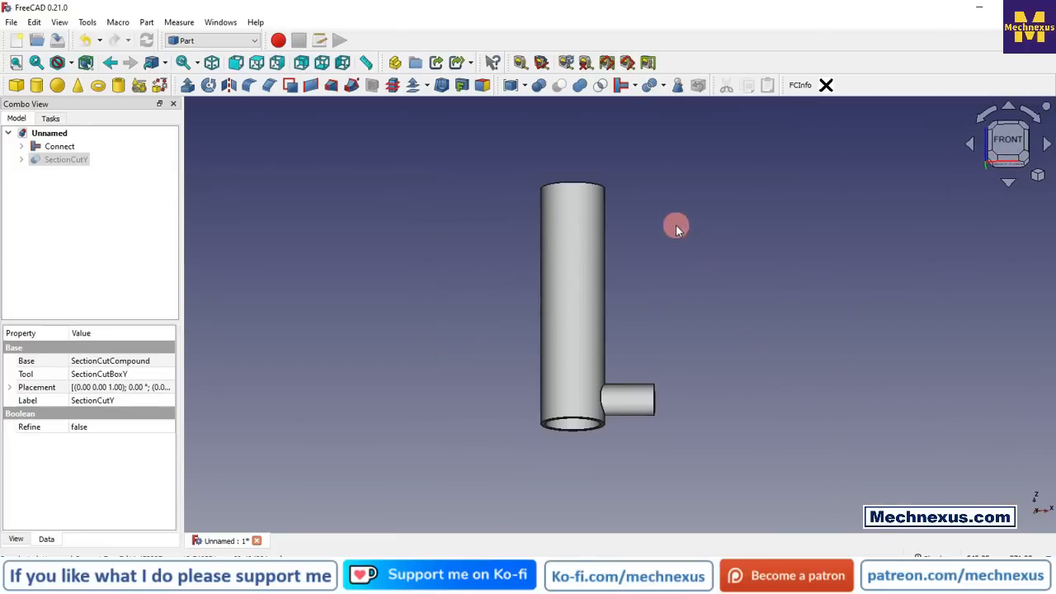
pyautogui.moveTo(662, 245); pyautogui.dragTo(537, 344, button='middle')
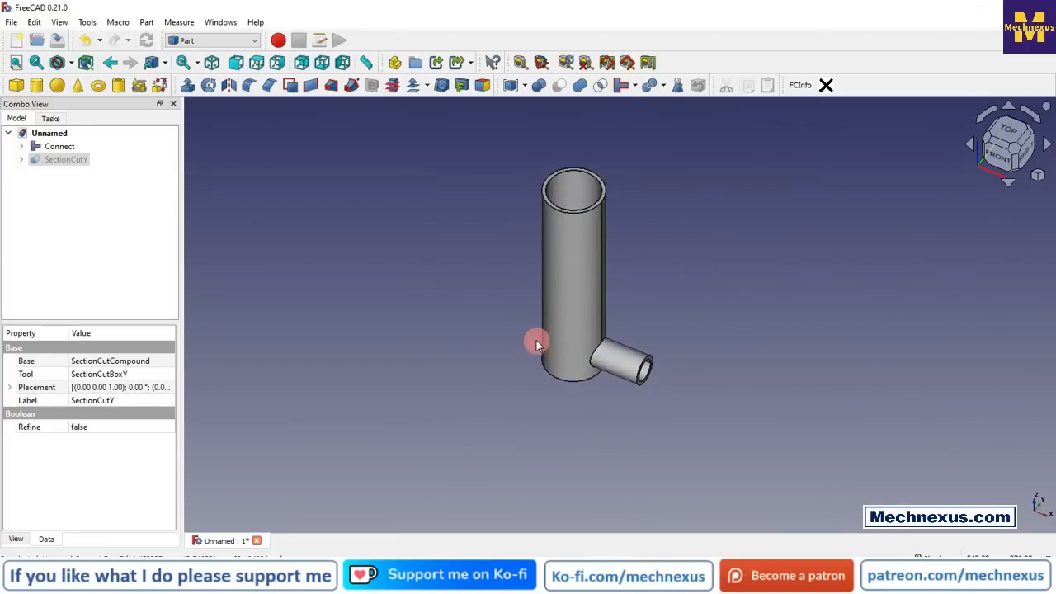
pyautogui.moveTo(626, 228); pyautogui.dragTo(487, 356, button='middle')
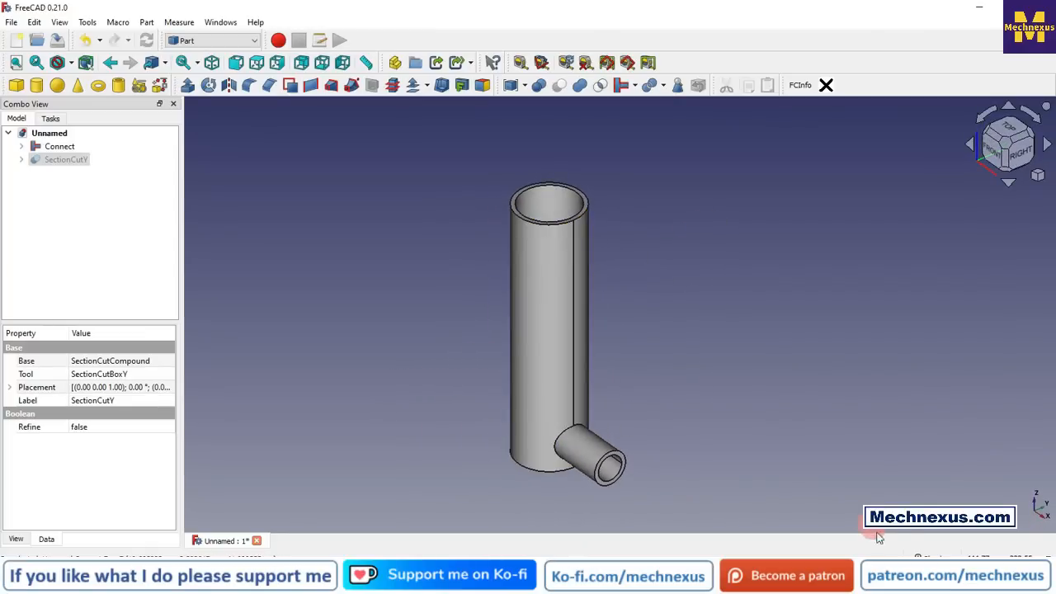